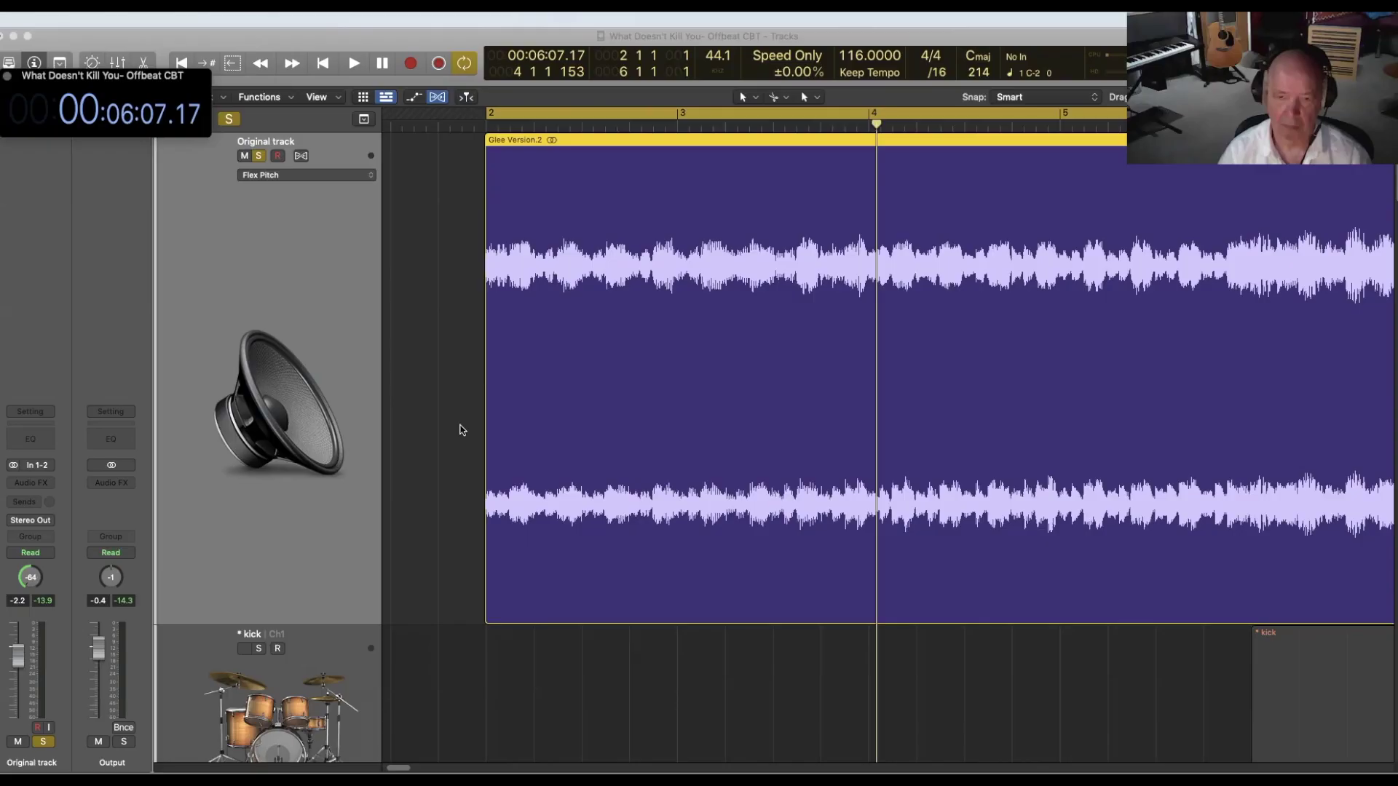
# Step: Play back the soloed original track over bars 2 to 6, and show the whole arrangement again
pyautogui.click(452, 377)
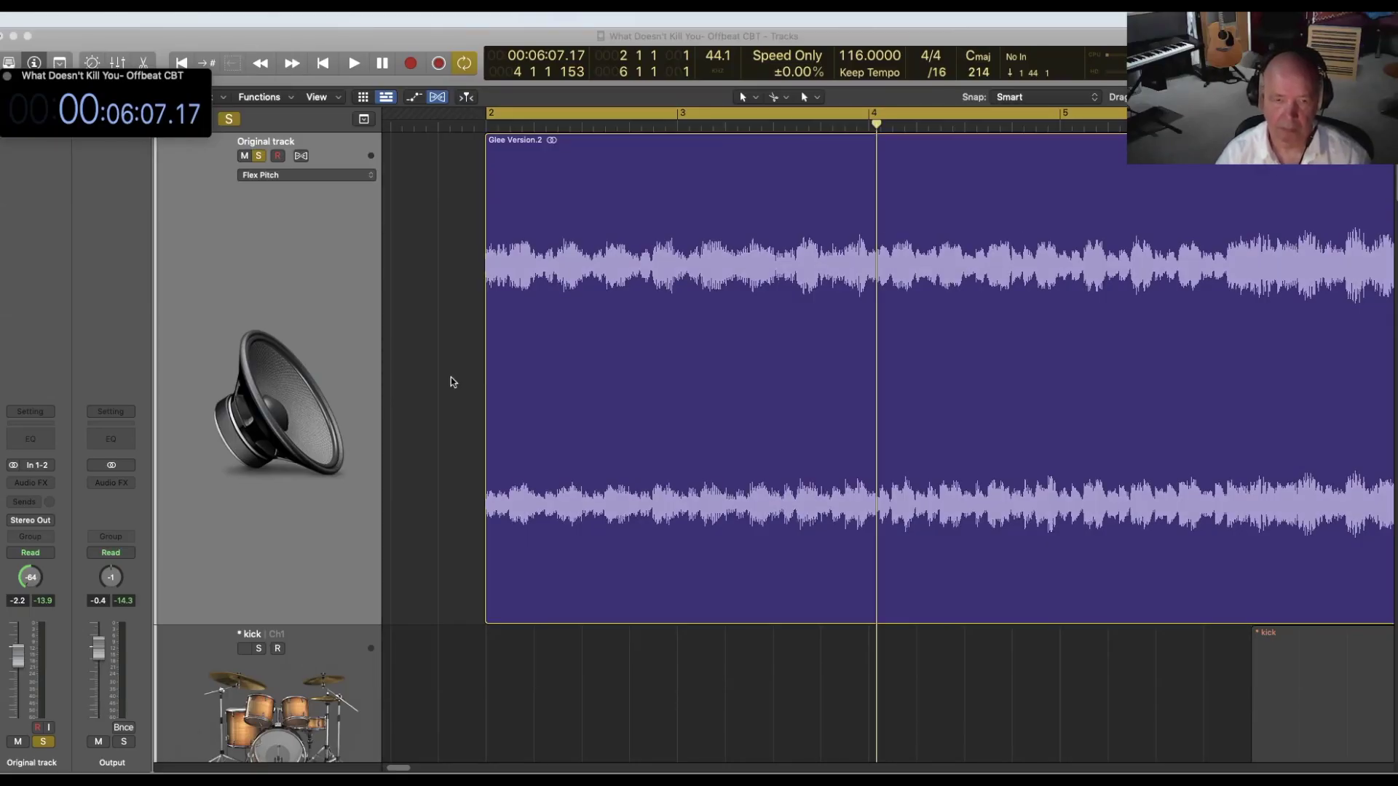
pyautogui.press('space')
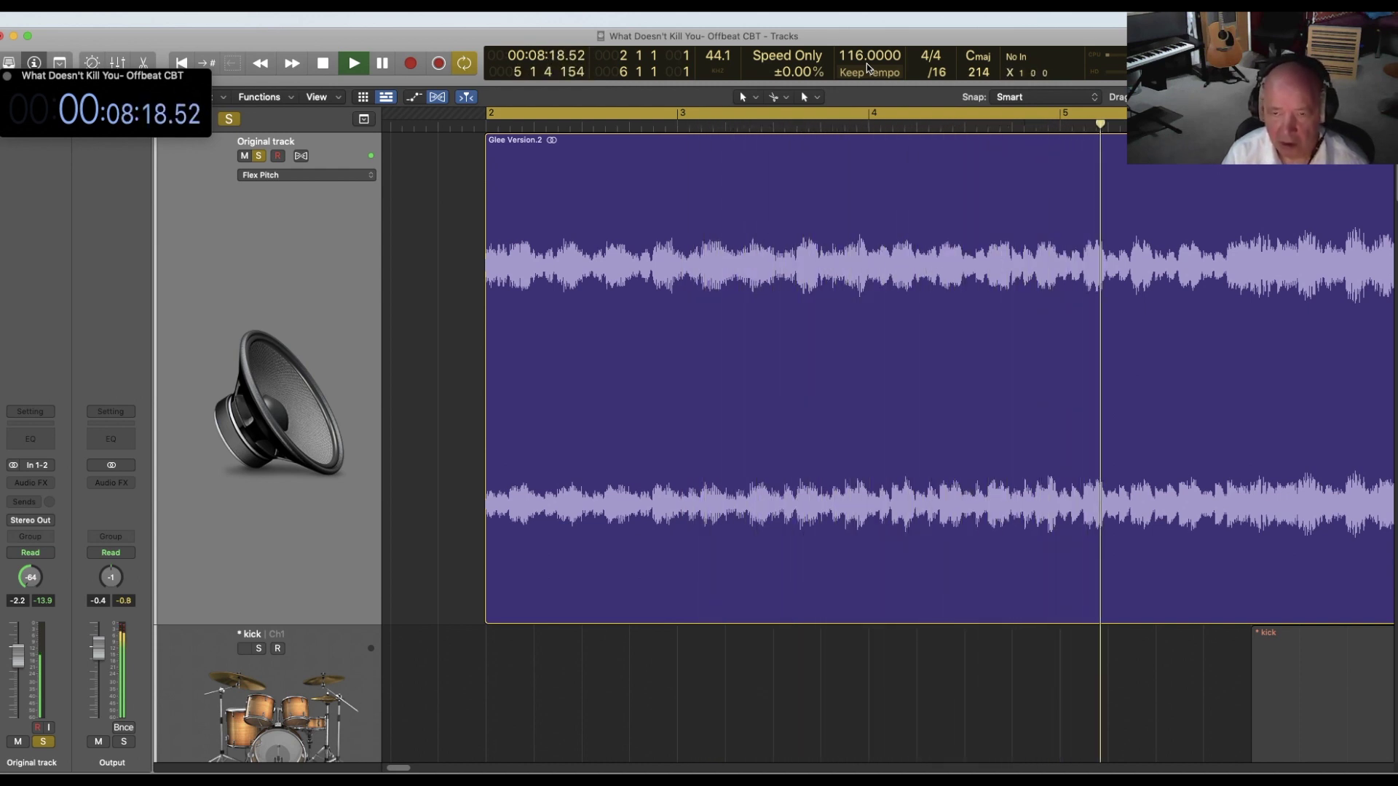
pyautogui.keyDown('ctrl'); pyautogui.keyDown('alt'); pyautogui.click(452, 146); pyautogui.keyUp('alt'); pyautogui.keyUp('ctrl')
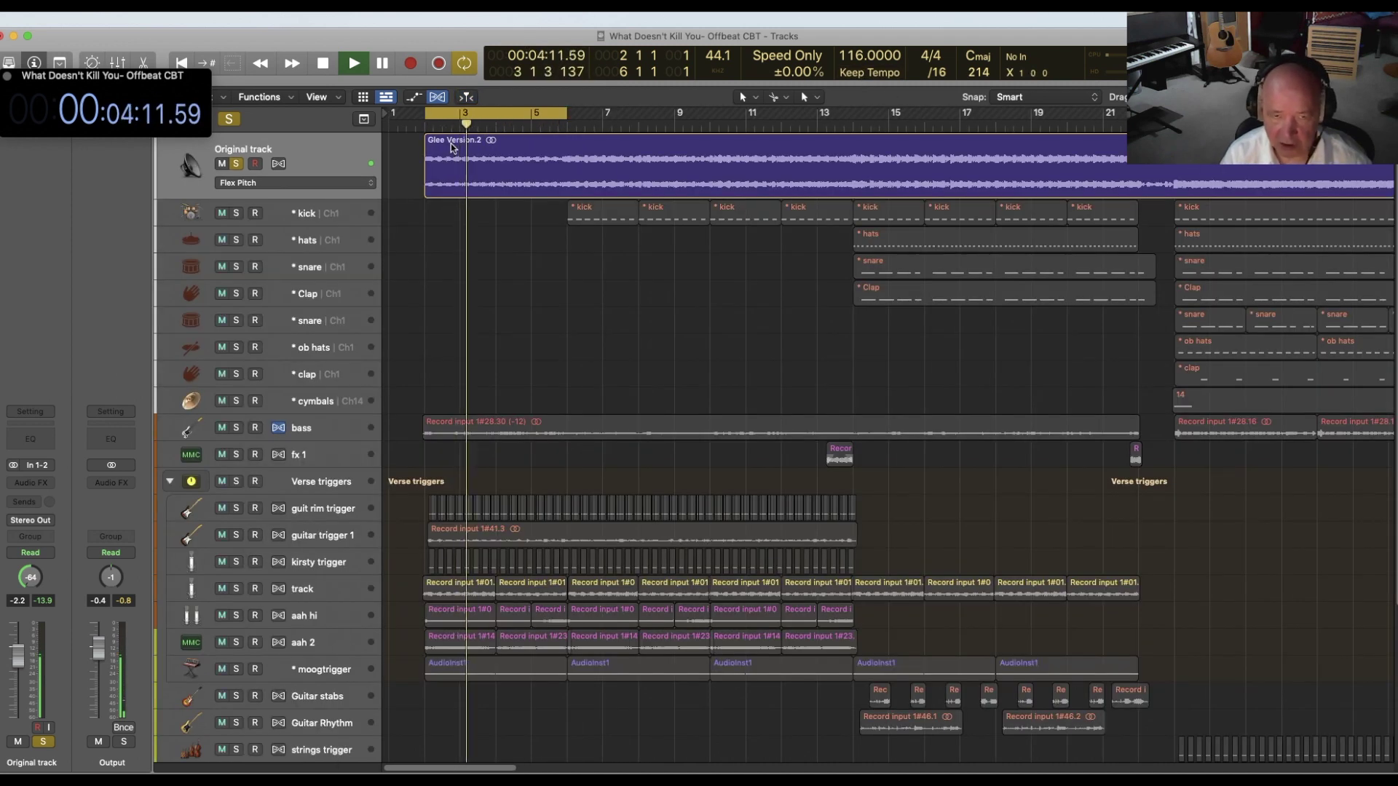
# Step: Move the cycle range to bars 6–10 and solo the kick track alongside the original track
pyautogui.moveTo(521, 114); pyautogui.dragTo(664, 121)
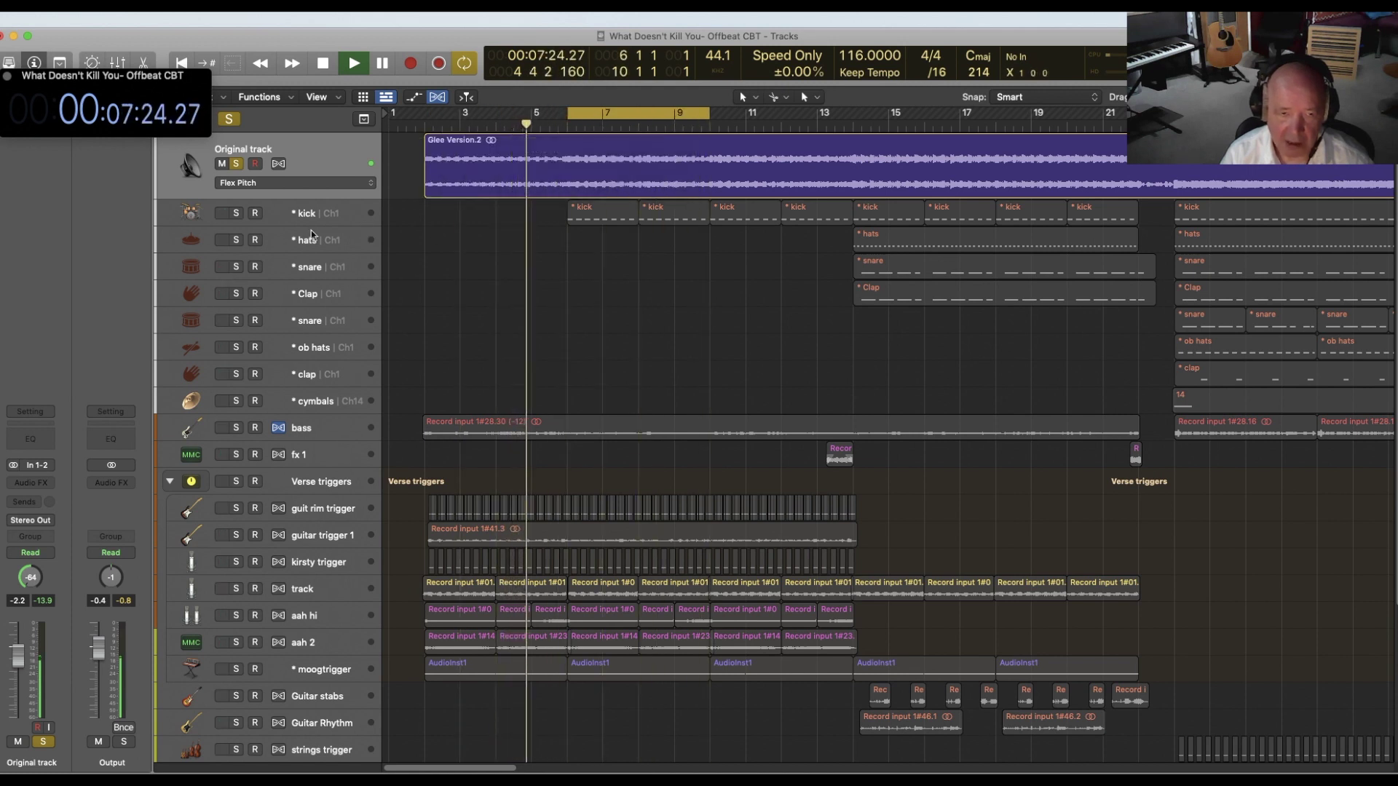
pyautogui.click(236, 213)
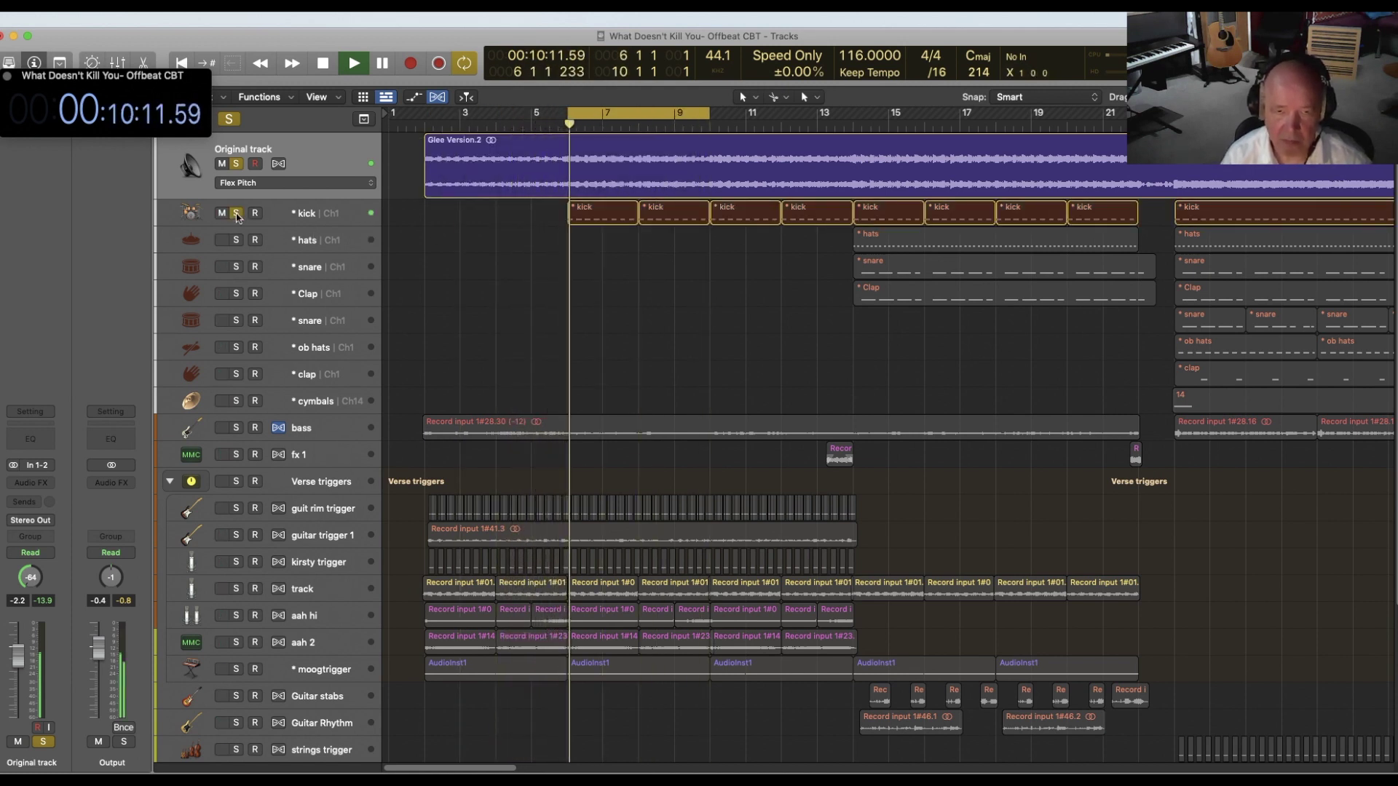
# Step: Inspect the kick track's Battery 4 instrument during playback, close it and return to the full arrangement
pyautogui.moveTo(400, 151); pyautogui.dragTo(756, 320)
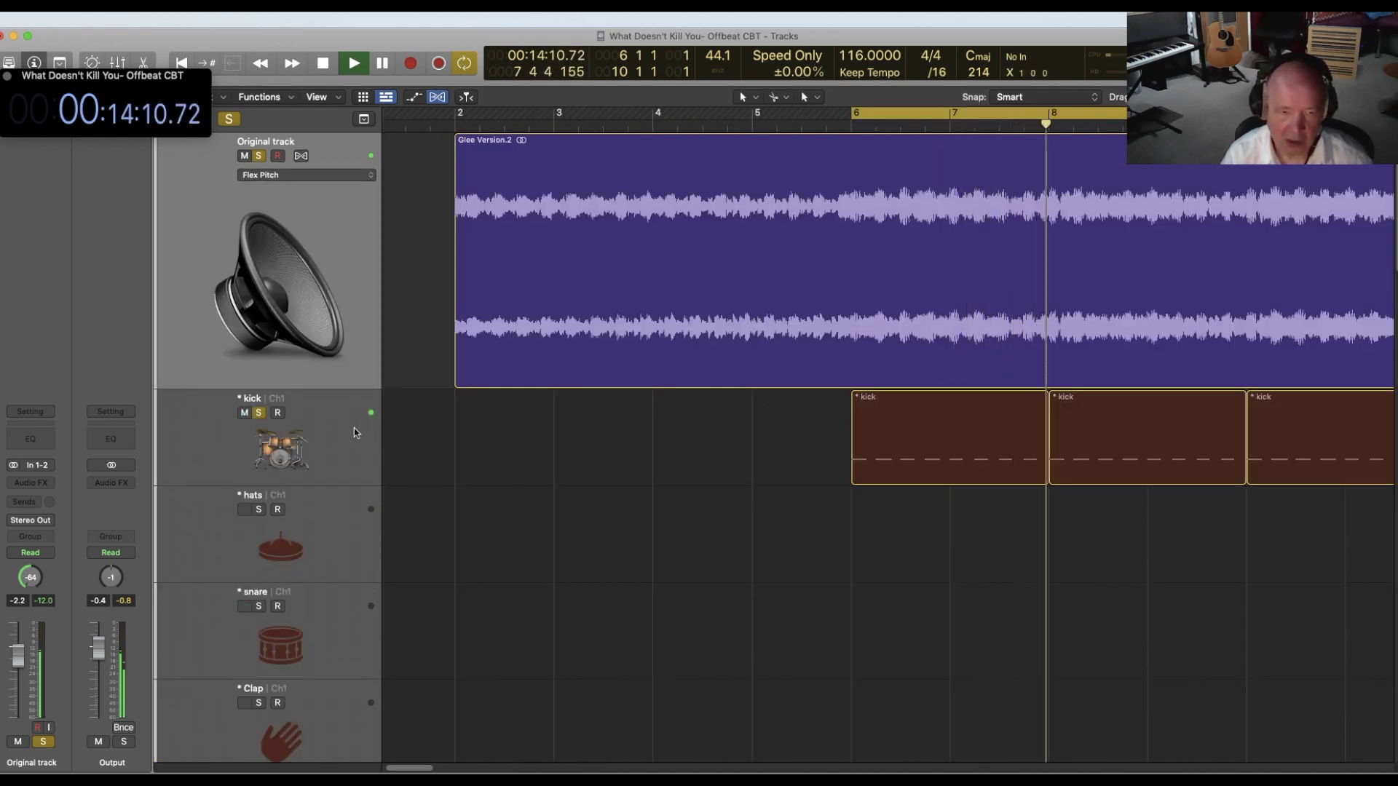
pyautogui.click(328, 451)
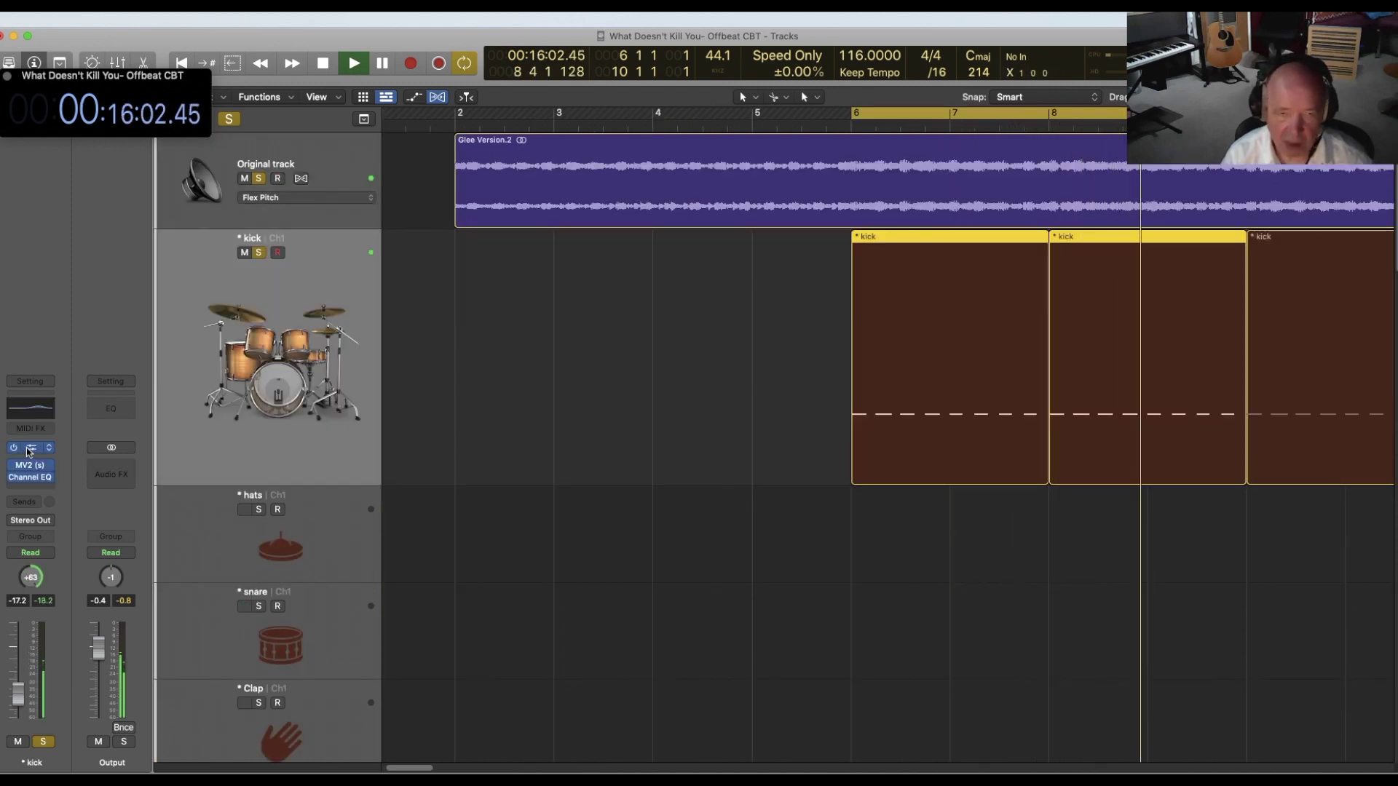
pyautogui.click(30, 451)
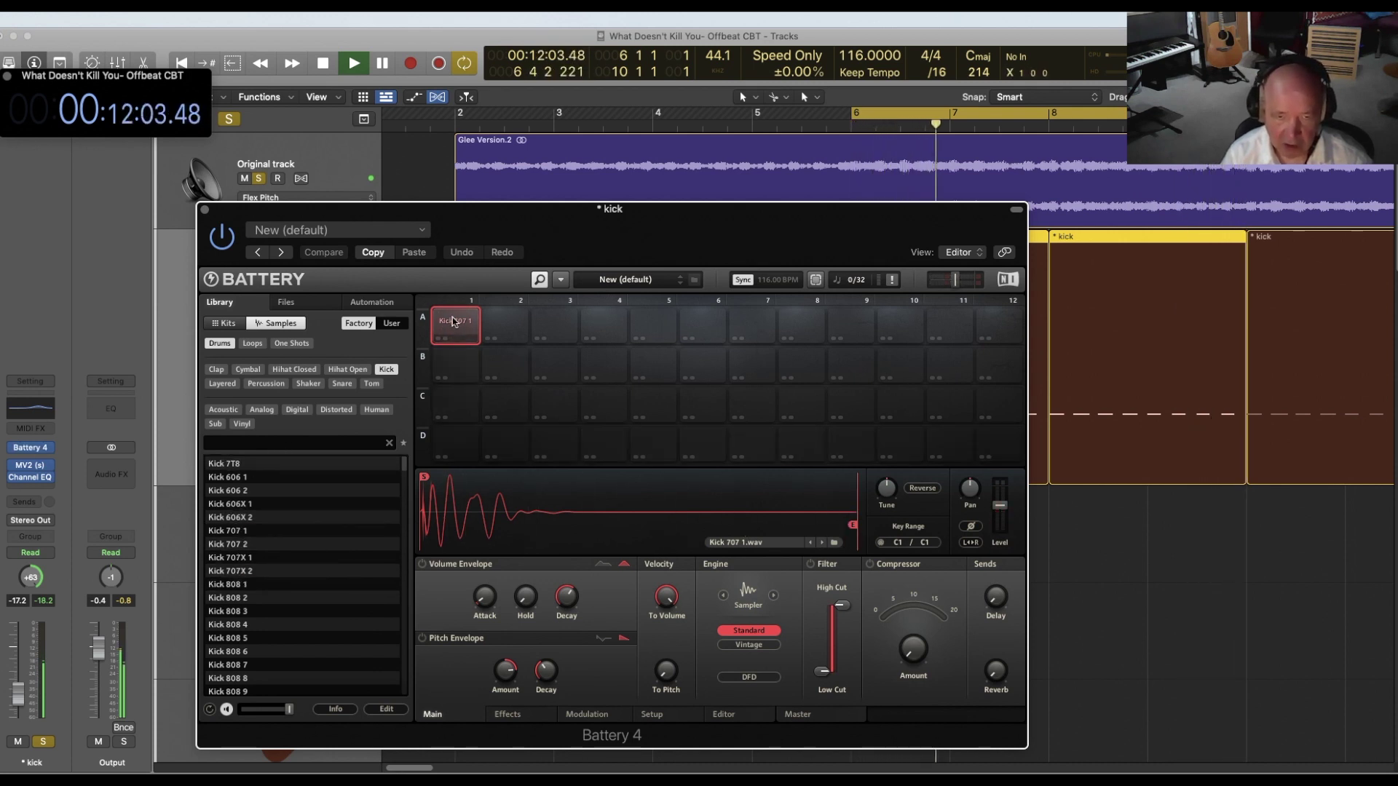
pyautogui.click(205, 210)
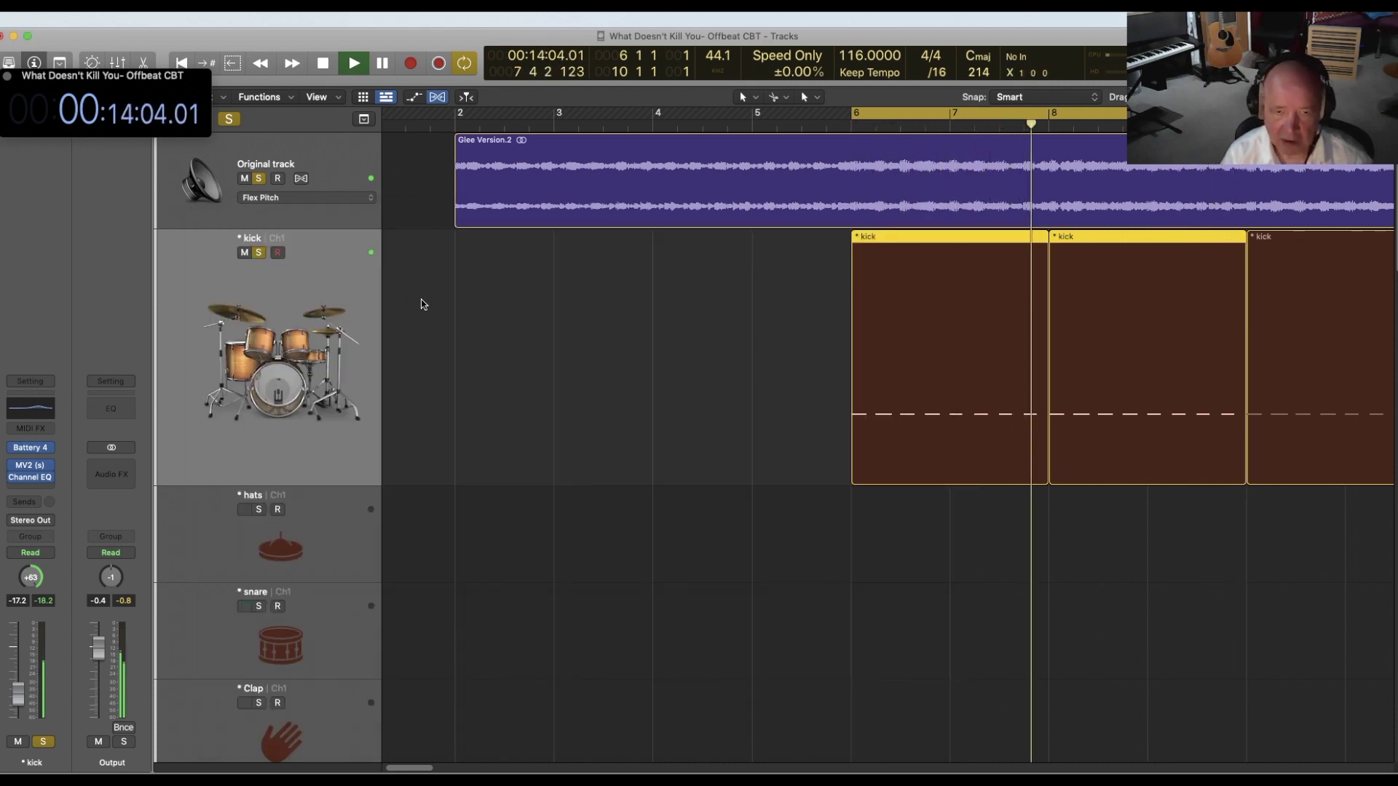
pyautogui.press('z')
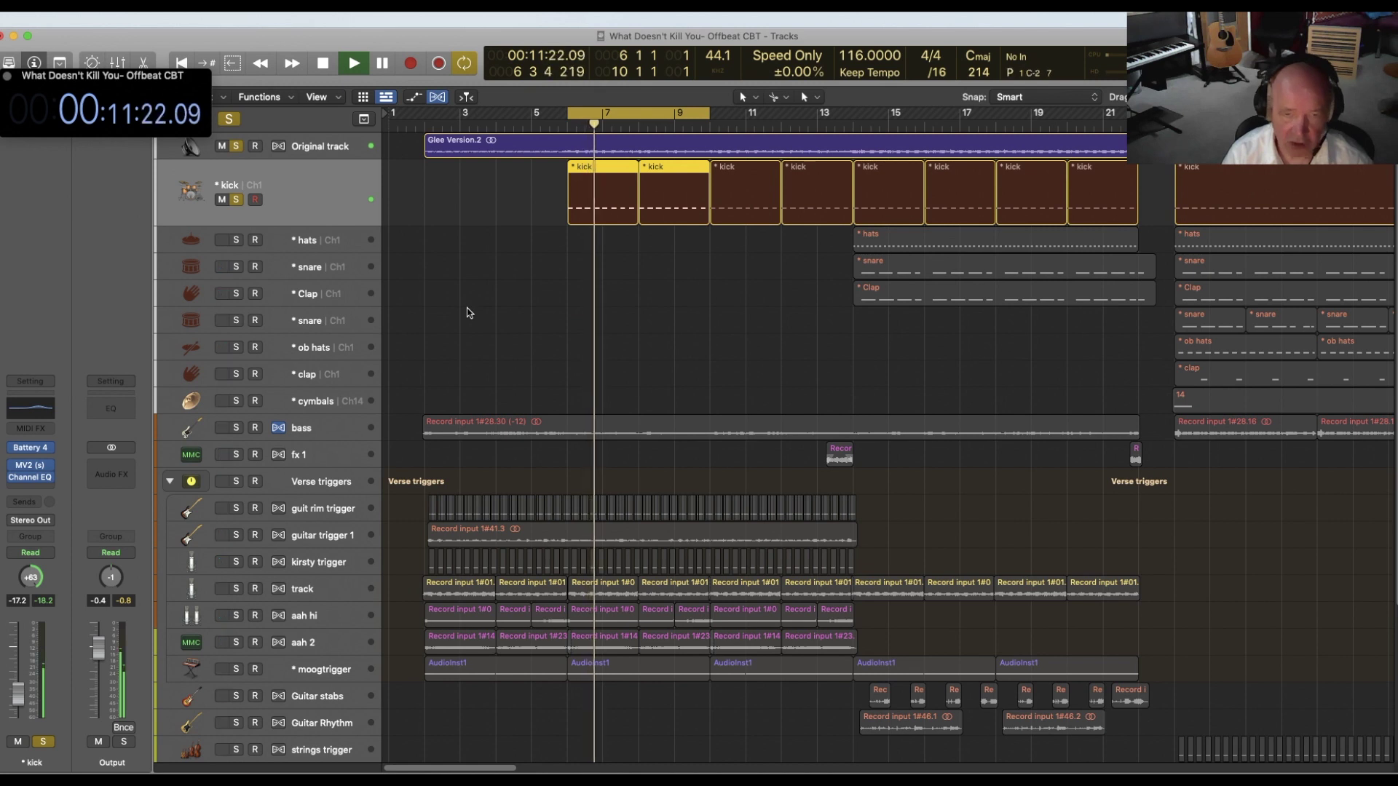
# Step: Add the bass, guit rim trigger and guitar trigger 1 tracks to the soloed tracks
pyautogui.click(236, 430)
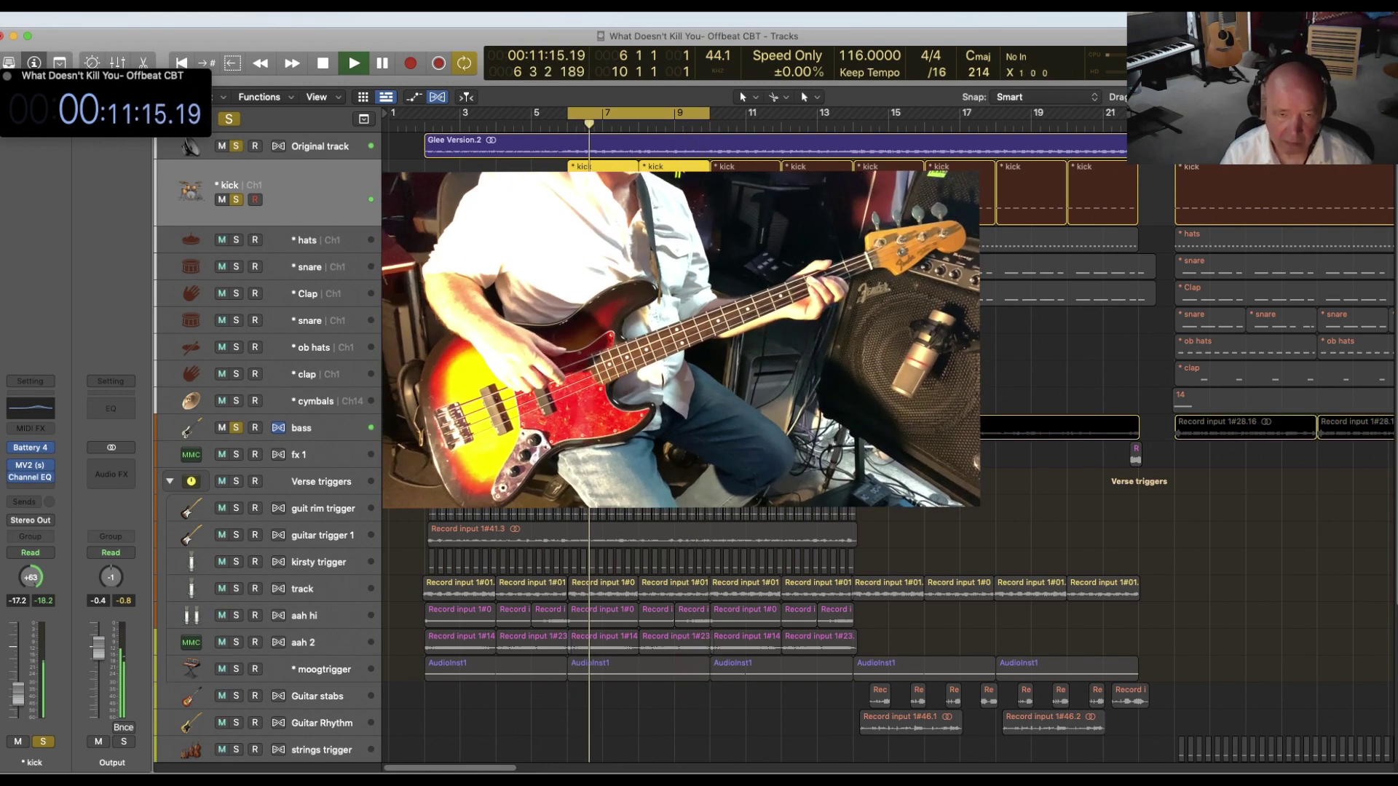
pyautogui.click(190, 430)
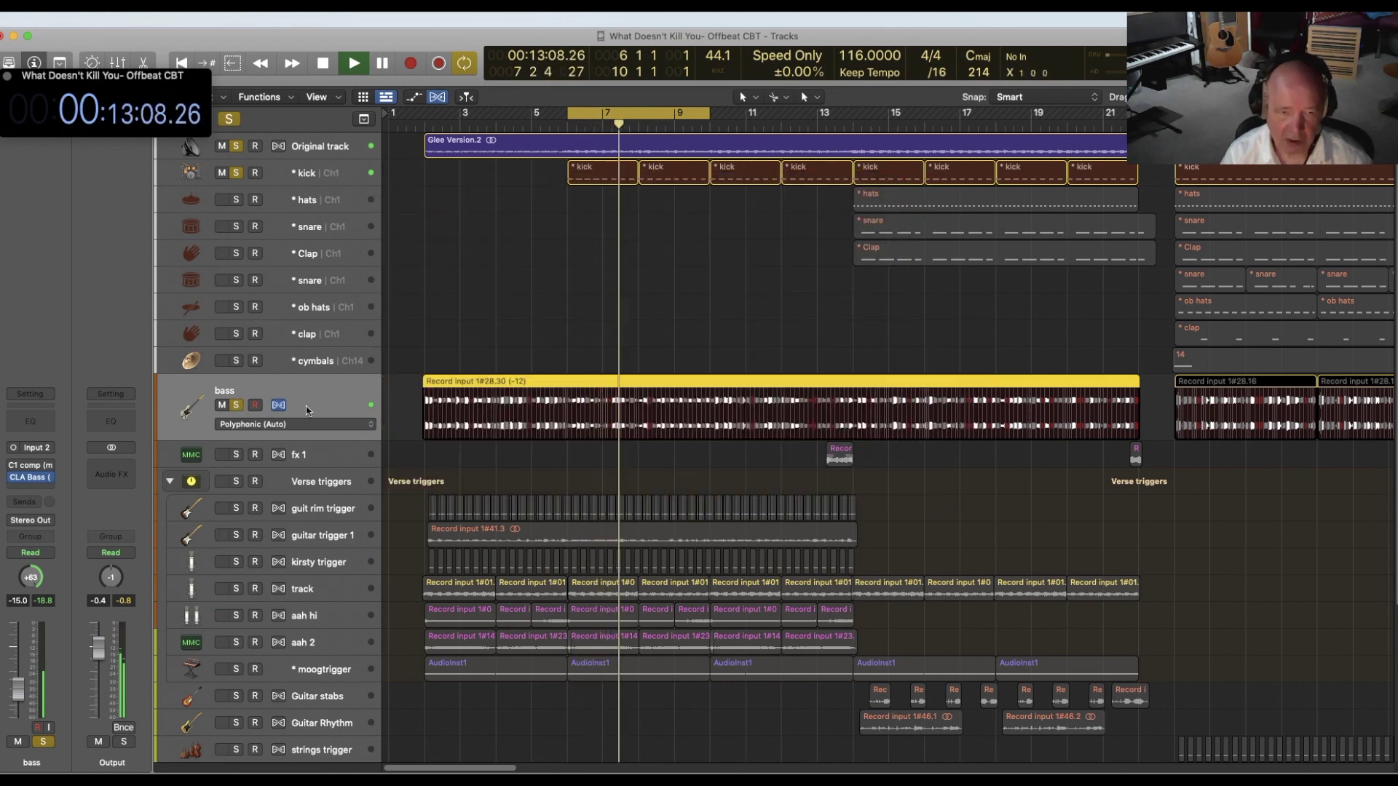
pyautogui.click(237, 508)
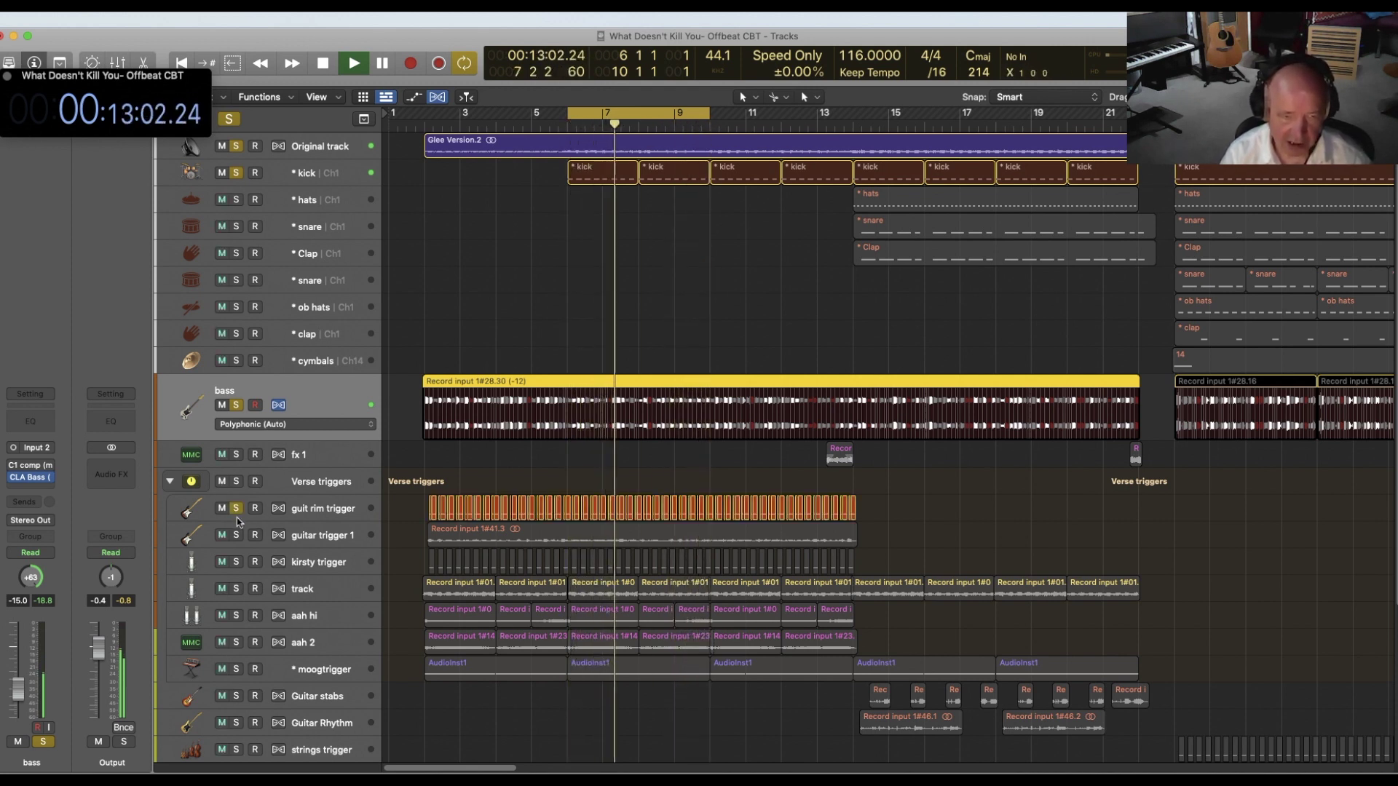
pyautogui.click(236, 535)
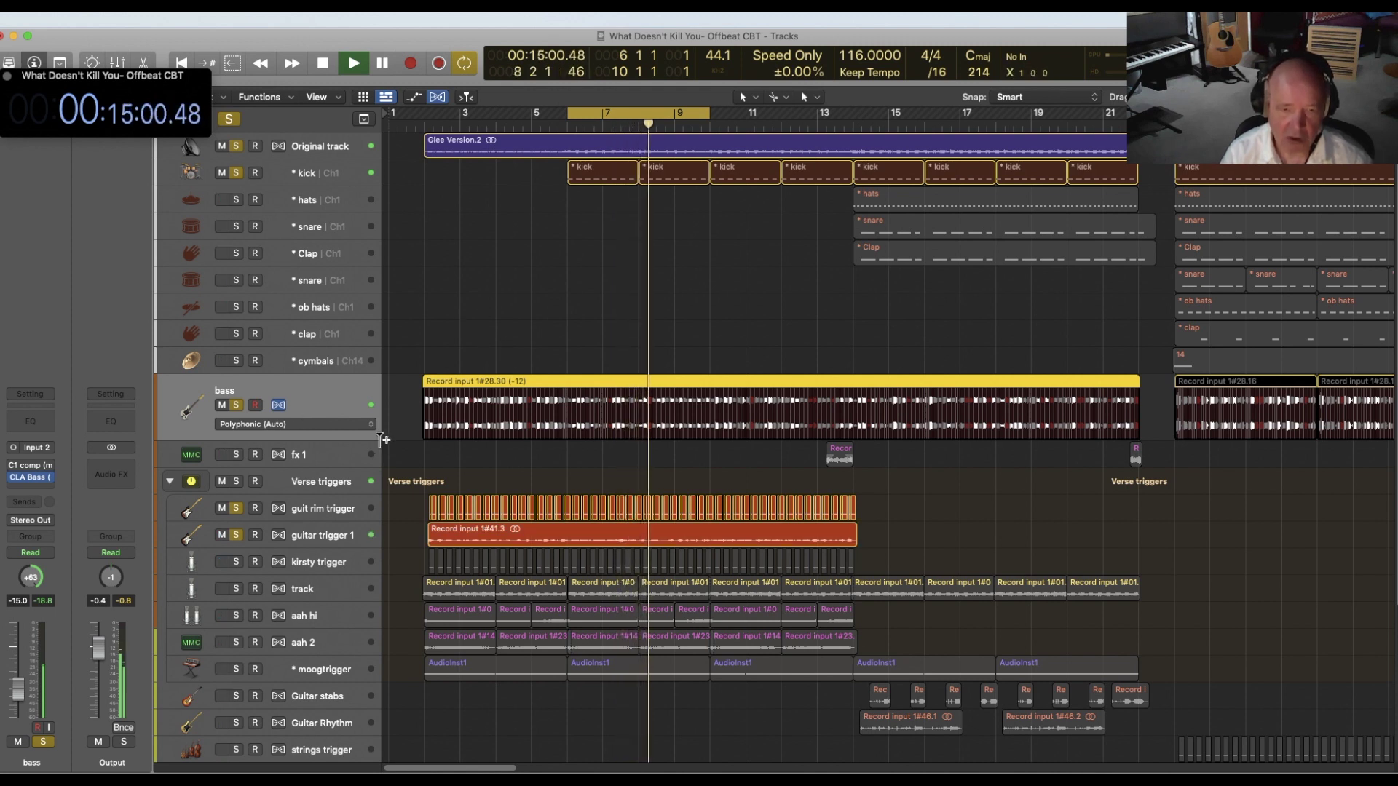
# Step: Raise the guitar trigger 1 fader to -27.5 dB and solo all tracks from kirsty trigger through moogtrigger
pyautogui.click(332, 535)
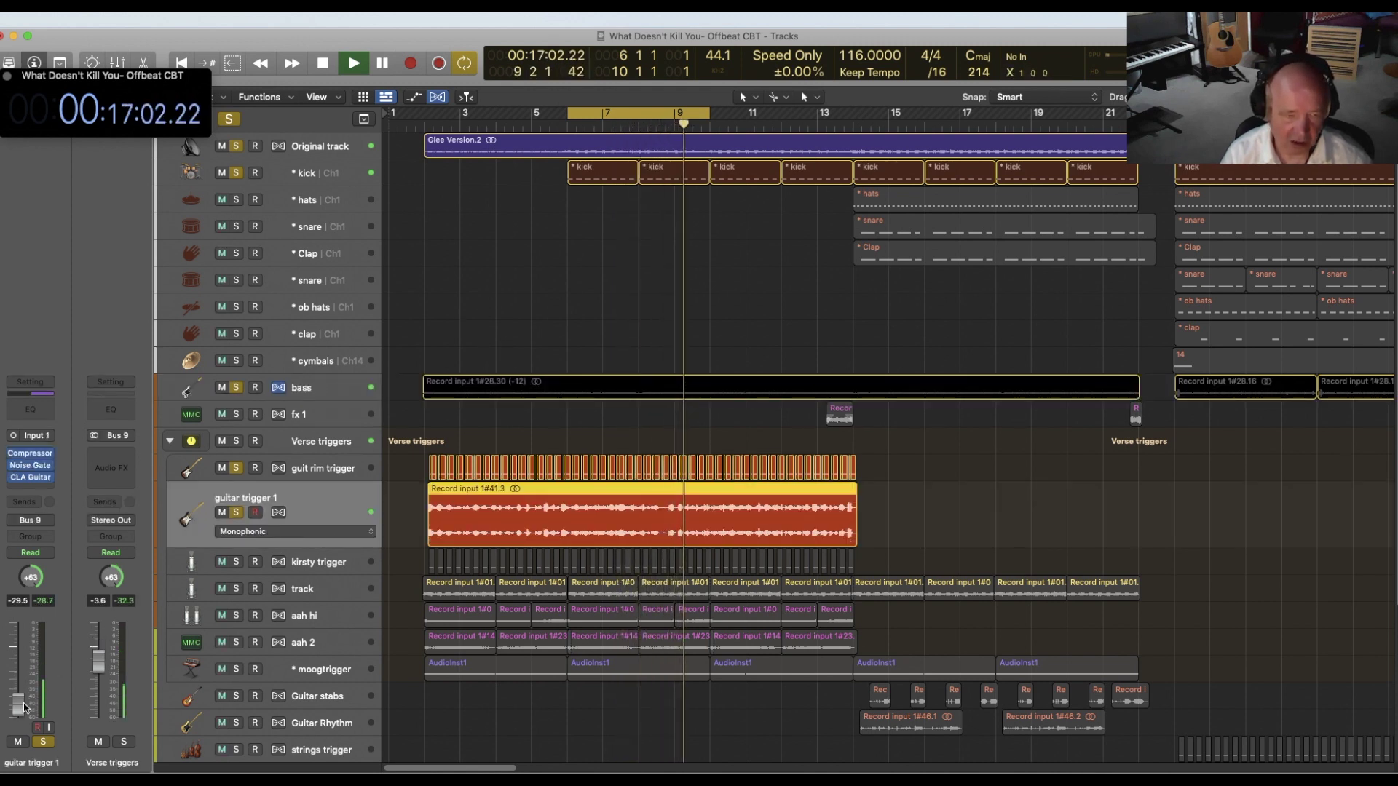
pyautogui.moveTo(24, 706); pyautogui.dragTo(24, 702)
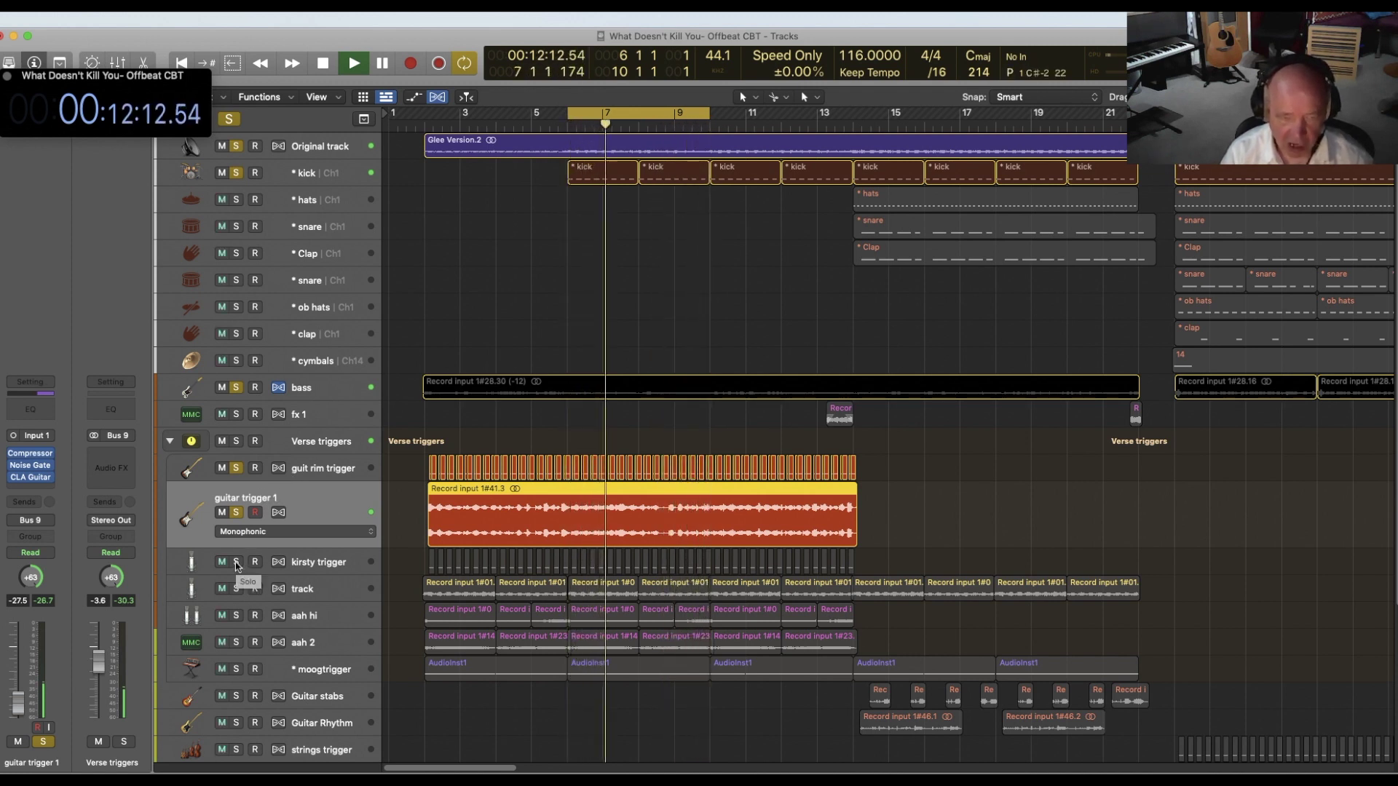
pyautogui.moveTo(237, 567); pyautogui.dragTo(239, 680)
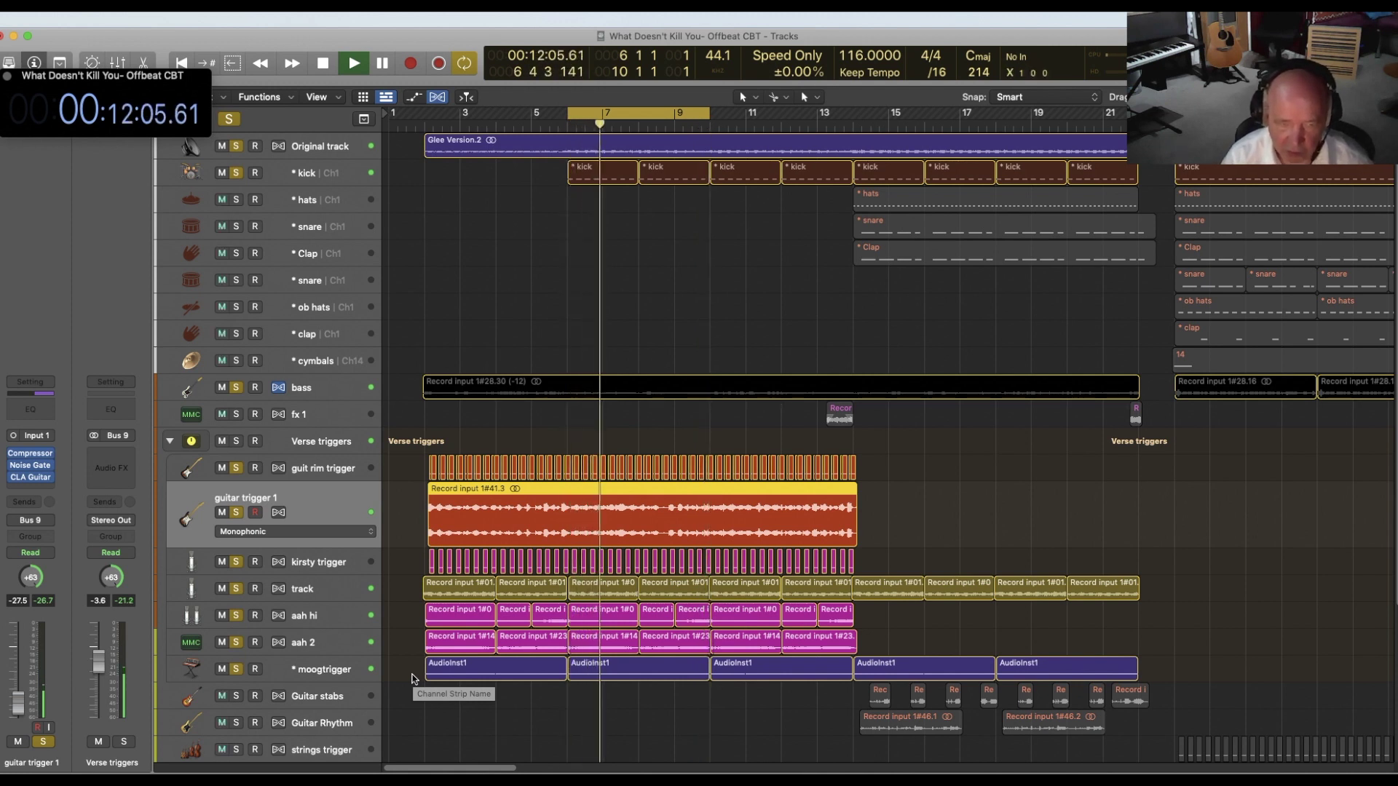
# Step: Inspect the moogtrigger track's region and its Omnisphere arpeggiator, close the plug-in and return to the full arrangement
pyautogui.click(333, 670)
pyautogui.moveTo(406, 623); pyautogui.dragTo(705, 734)
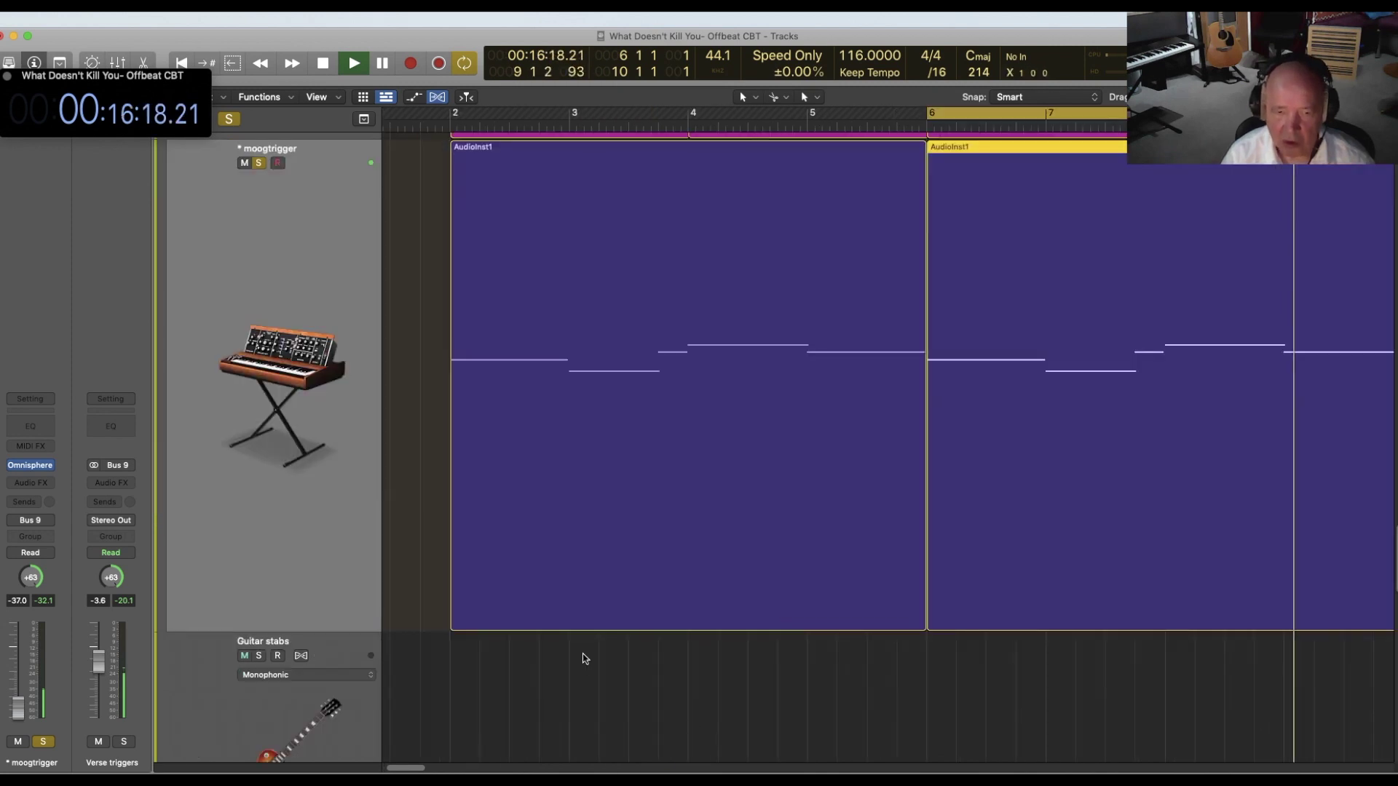
pyautogui.click(33, 467)
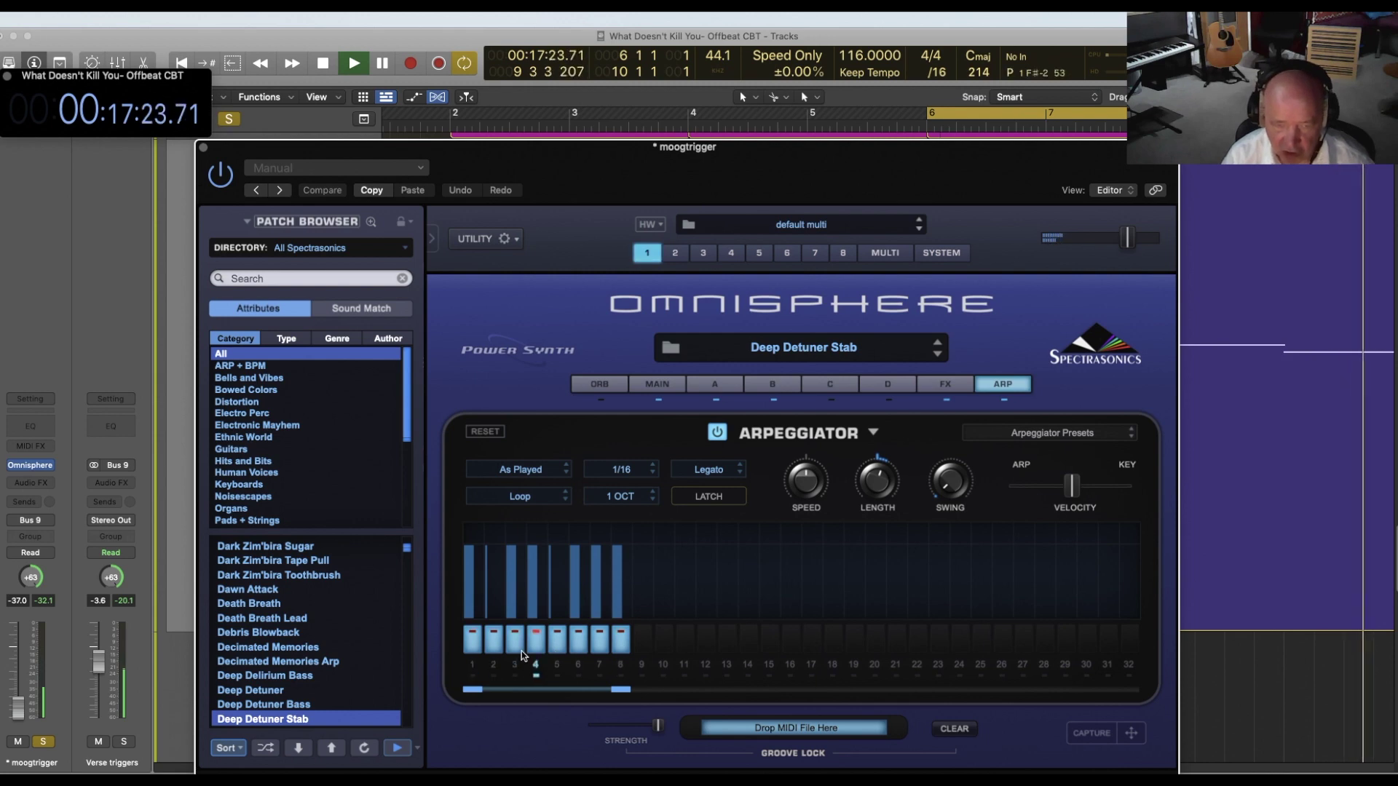
pyautogui.click(204, 149)
pyautogui.keyDown('ctrl'); pyautogui.keyDown('alt'); pyautogui.click(432, 329); pyautogui.keyUp('alt'); pyautogui.keyUp('ctrl')
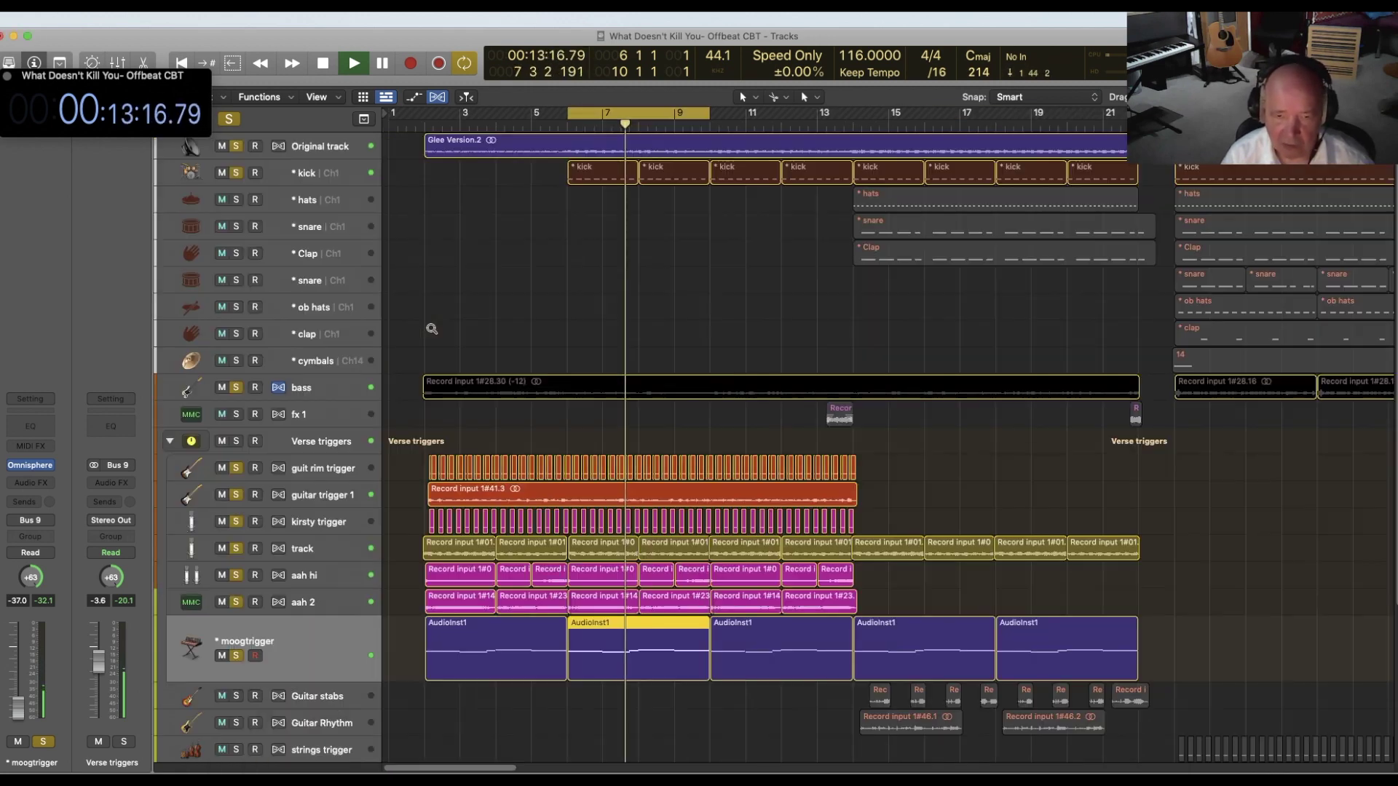
# Step: Move the cycle range to bars 14–18 and solo the hats, Clap and both snare tracks
pyautogui.moveTo(611, 114); pyautogui.dragTo(879, 113)
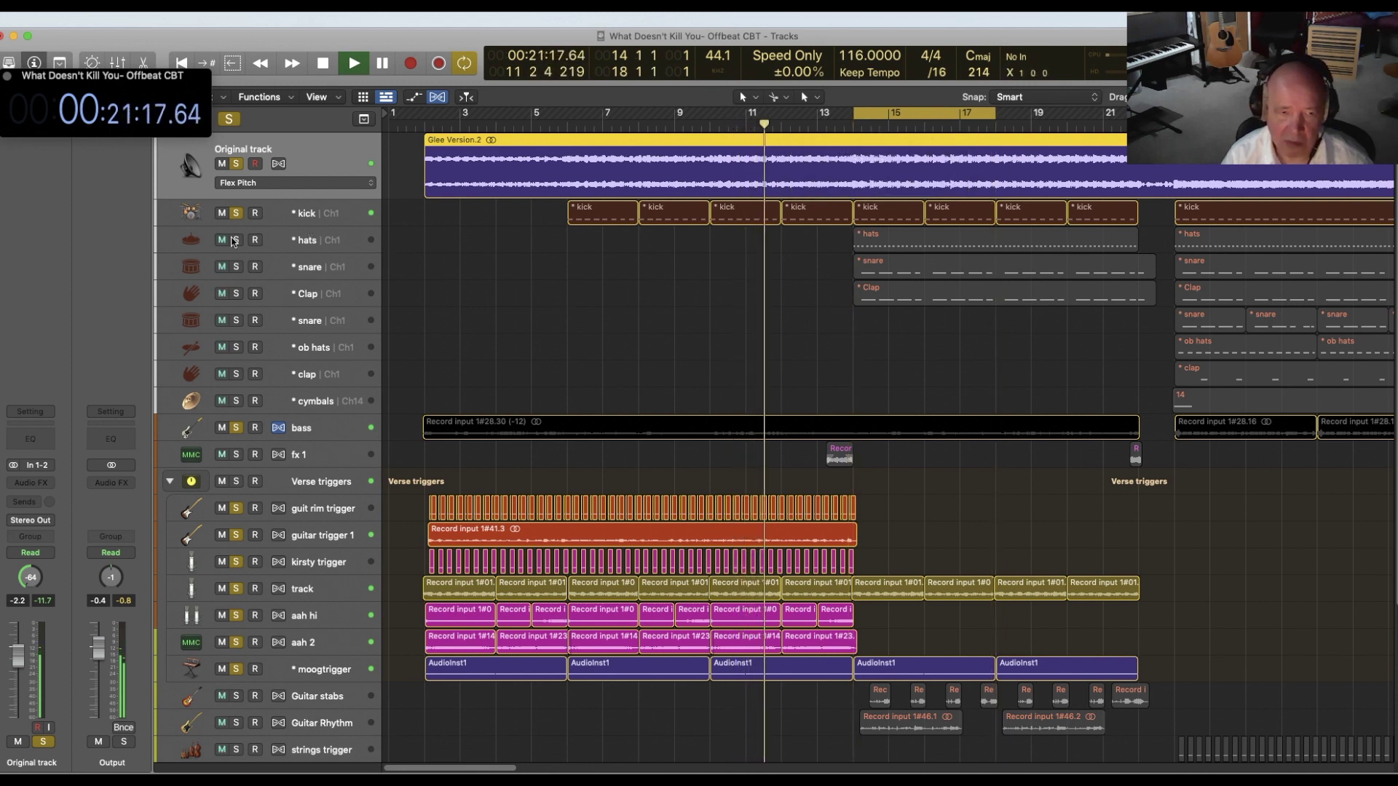
pyautogui.moveTo(234, 242); pyautogui.dragTo(234, 323)
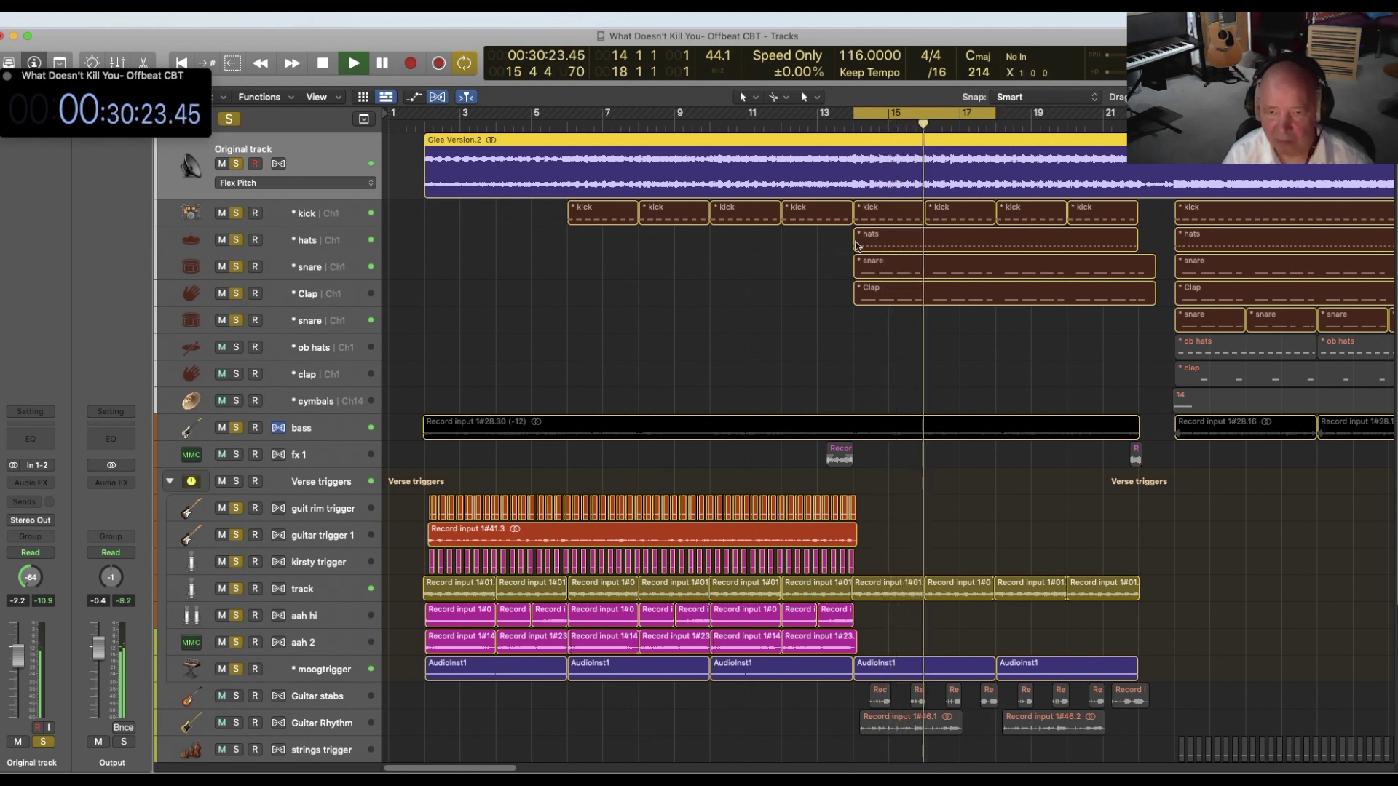
# Step: Examine the upper snare track's bar 14 region in the Piano Roll and the channel levels in the Mixer, and close the Mixer
pyautogui.click(916, 262)
pyautogui.doubleClick(889, 261)
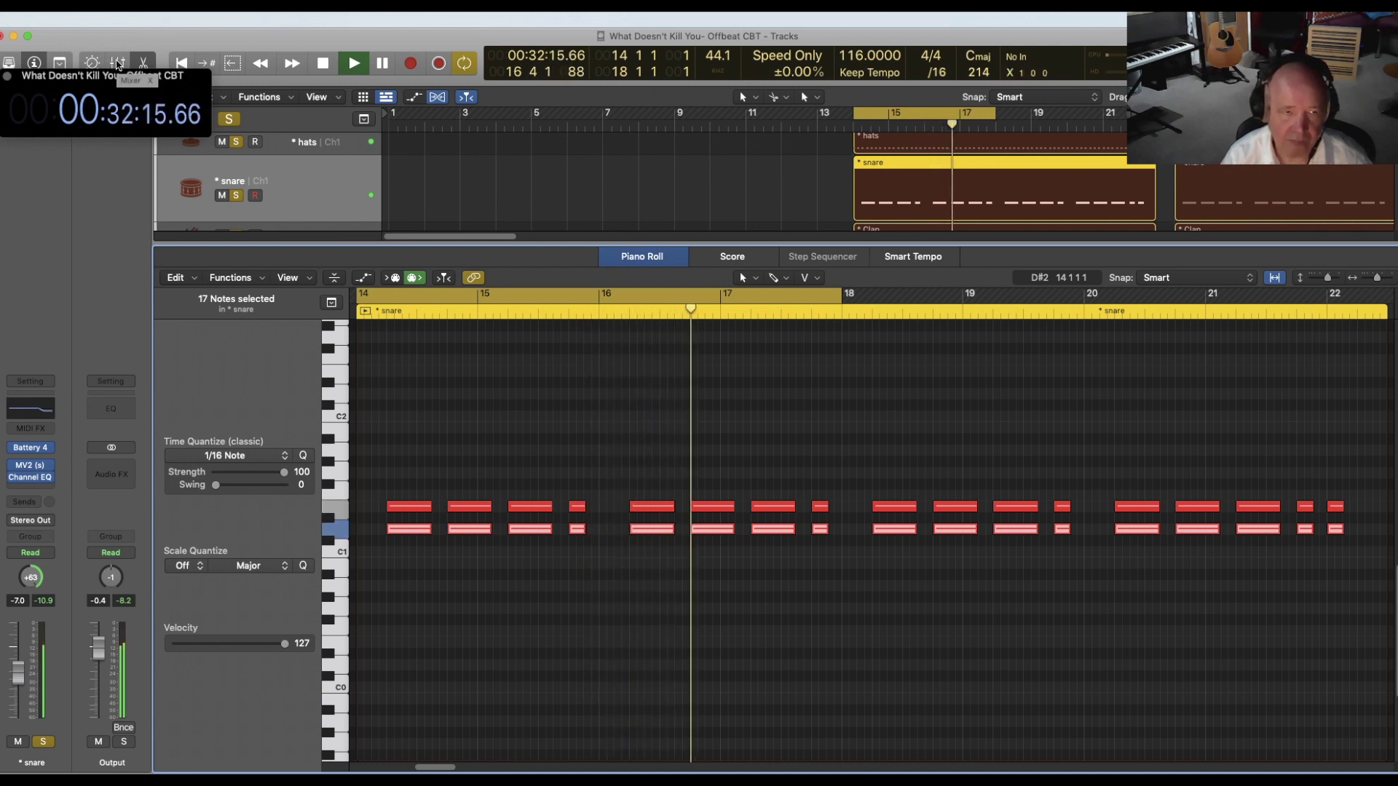
pyautogui.click(117, 63)
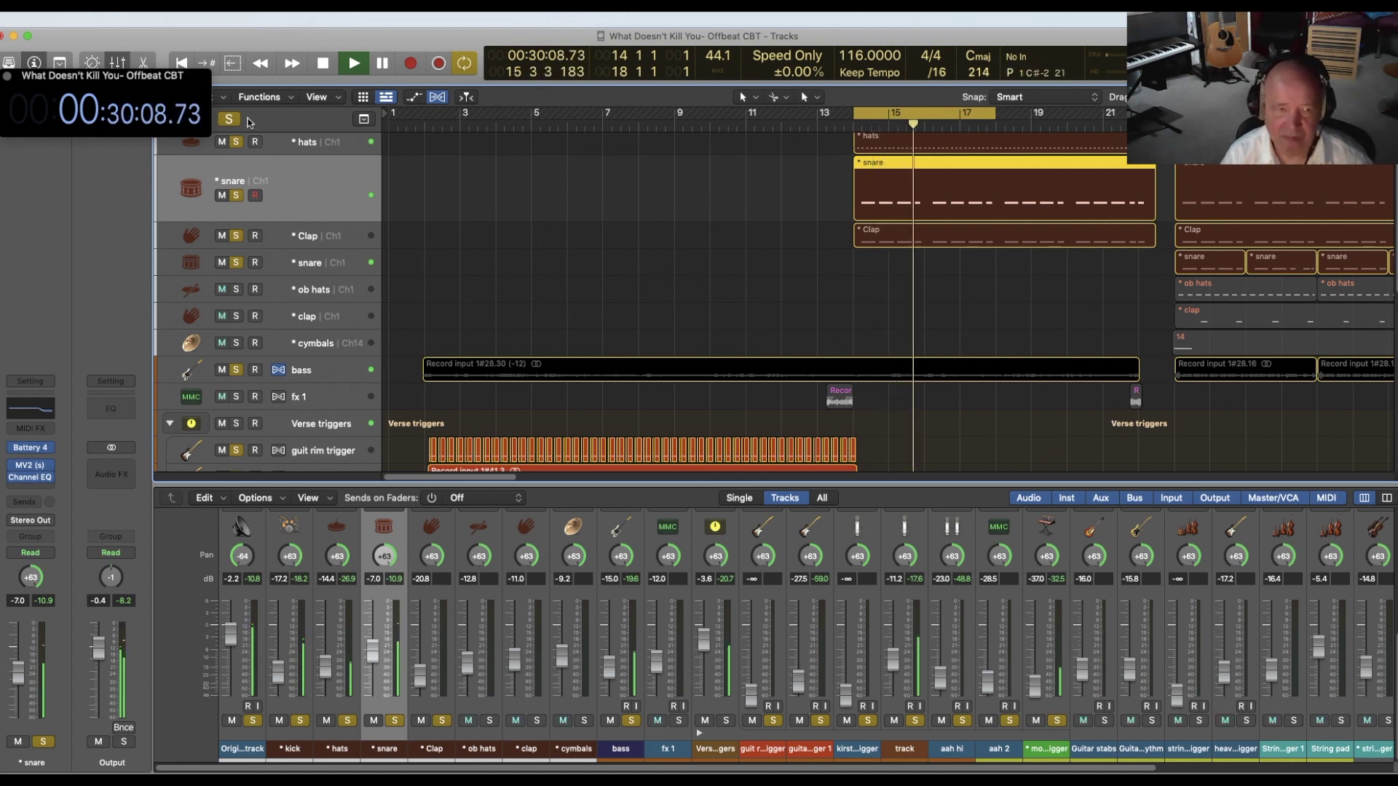
pyautogui.click(117, 63)
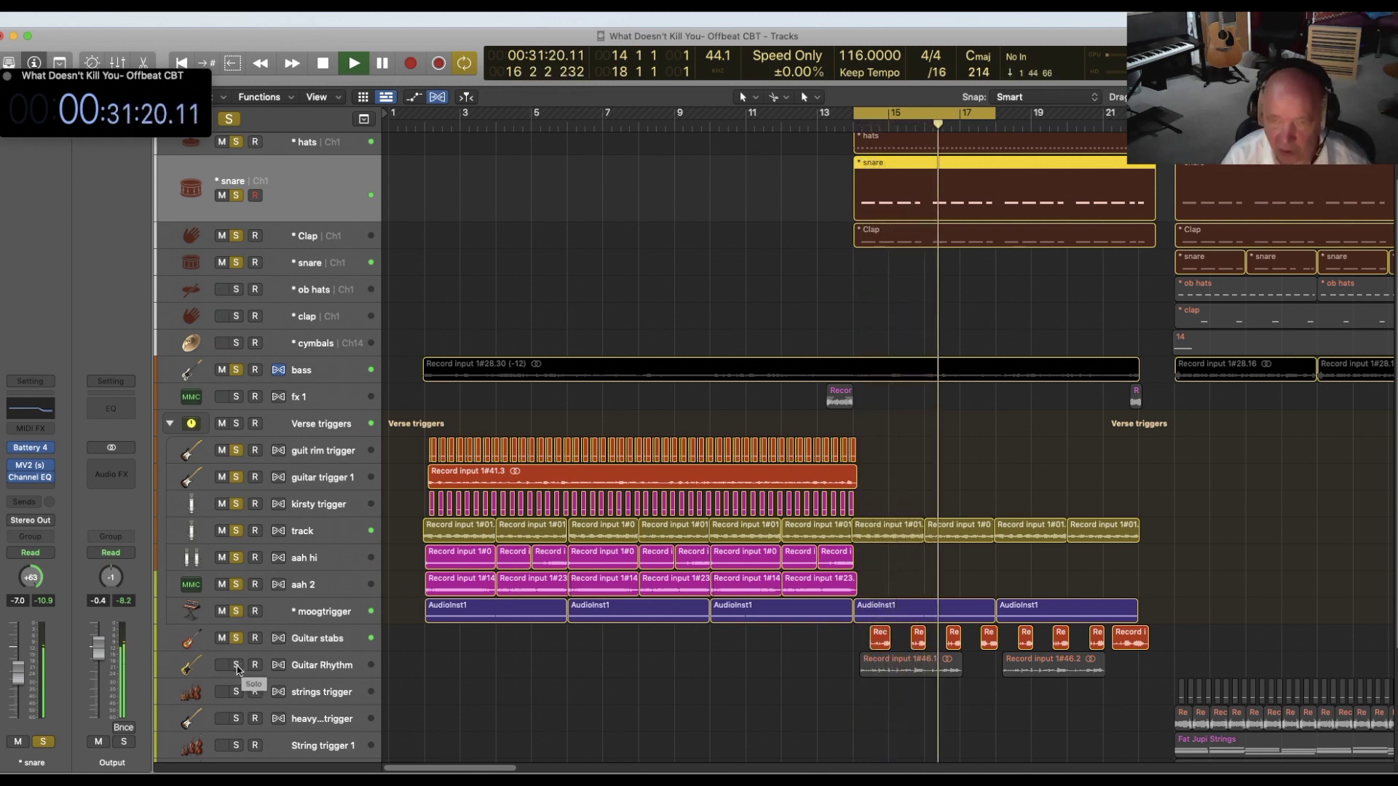
# Step: Solo the Guitar Rhythm track to hear it with the others, and clear the solo on all tracks
pyautogui.click(236, 666)
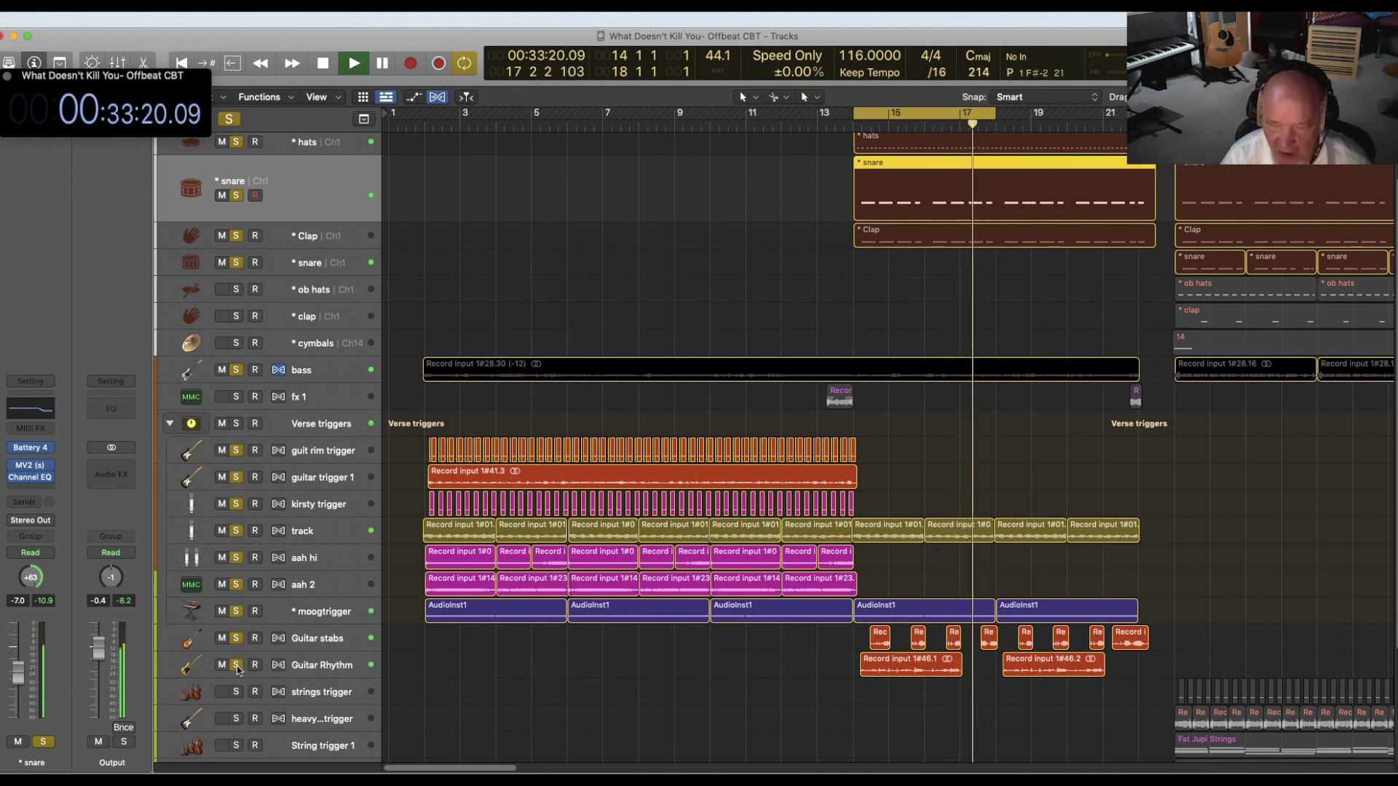
pyautogui.click(237, 666)
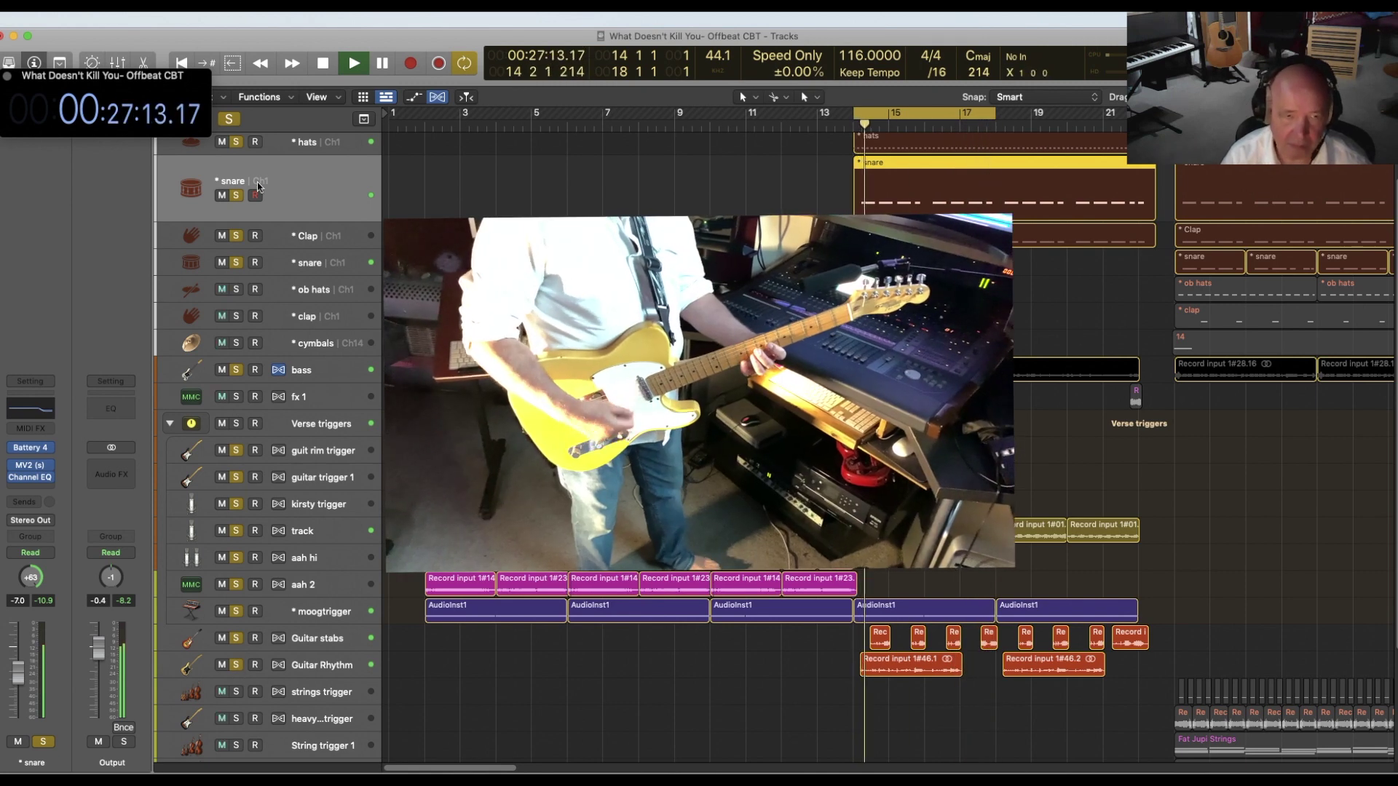
pyautogui.click(236, 666)
pyautogui.click(237, 666)
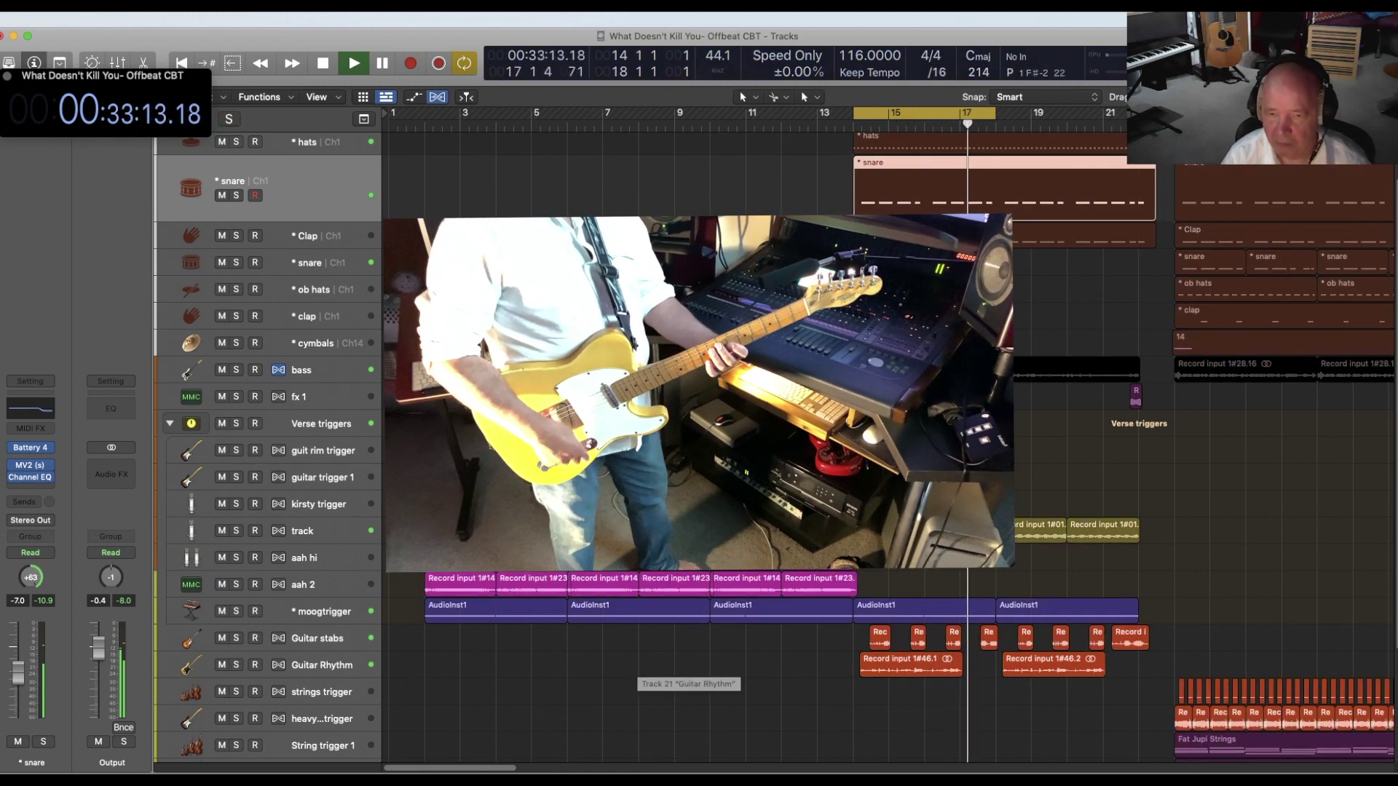
# Step: Extend the cycle range to eight bars and shift it to cover bars 13–21
pyautogui.moveTo(1004, 116); pyautogui.dragTo(1092, 181)
pyautogui.click(1005, 236)
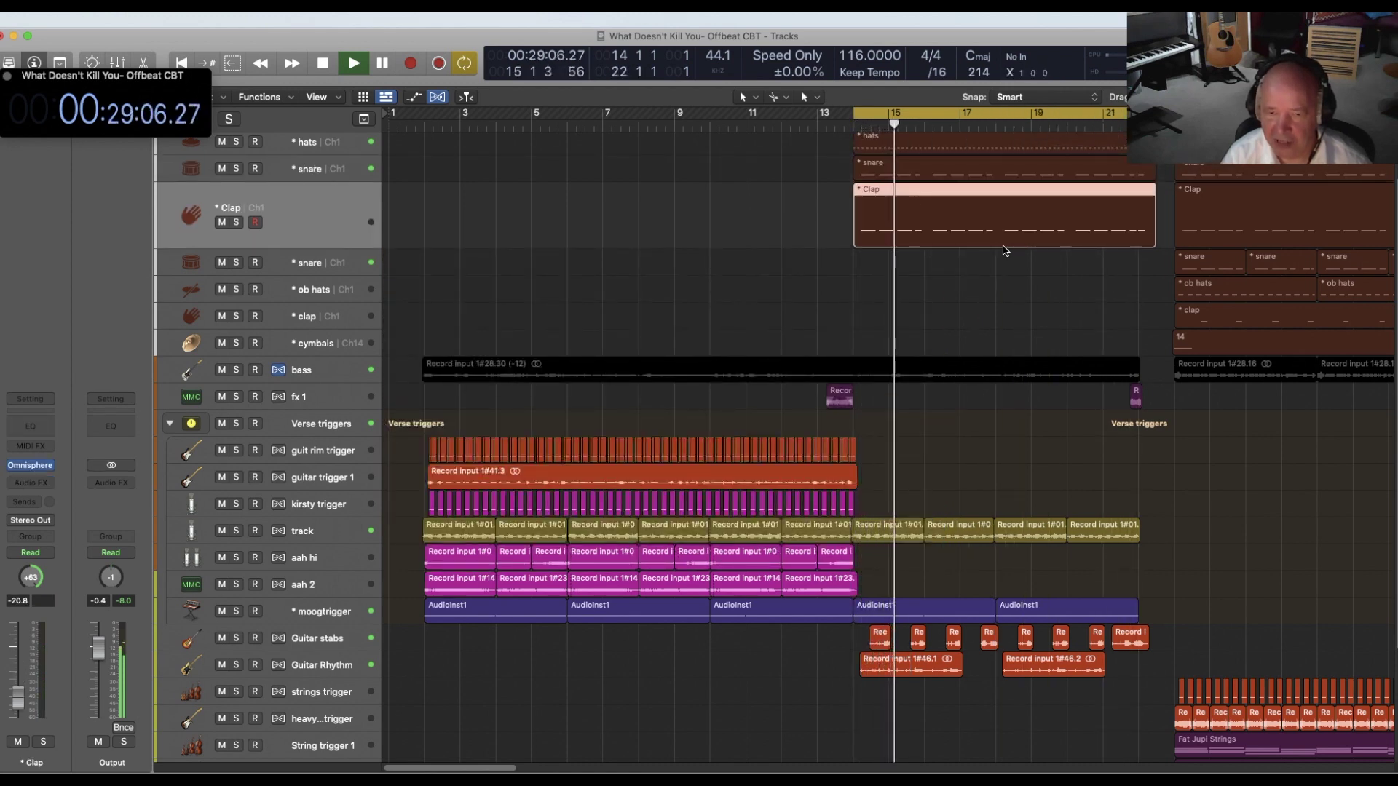
pyautogui.moveTo(857, 118); pyautogui.dragTo(843, 120)
pyautogui.press('r')
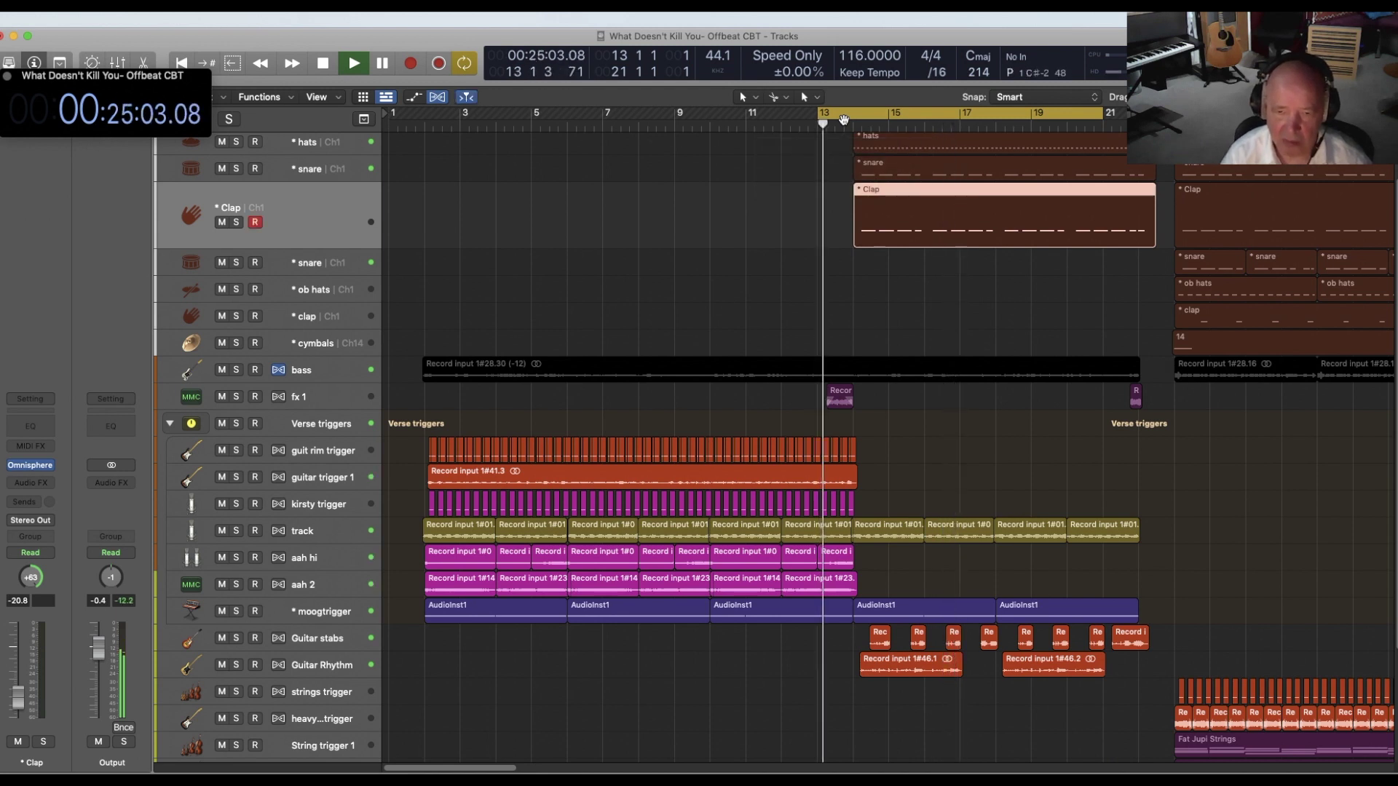
# Step: Set the fx 1 track's volume fader to -11.8 dB while its effect plays
pyautogui.click(336, 397)
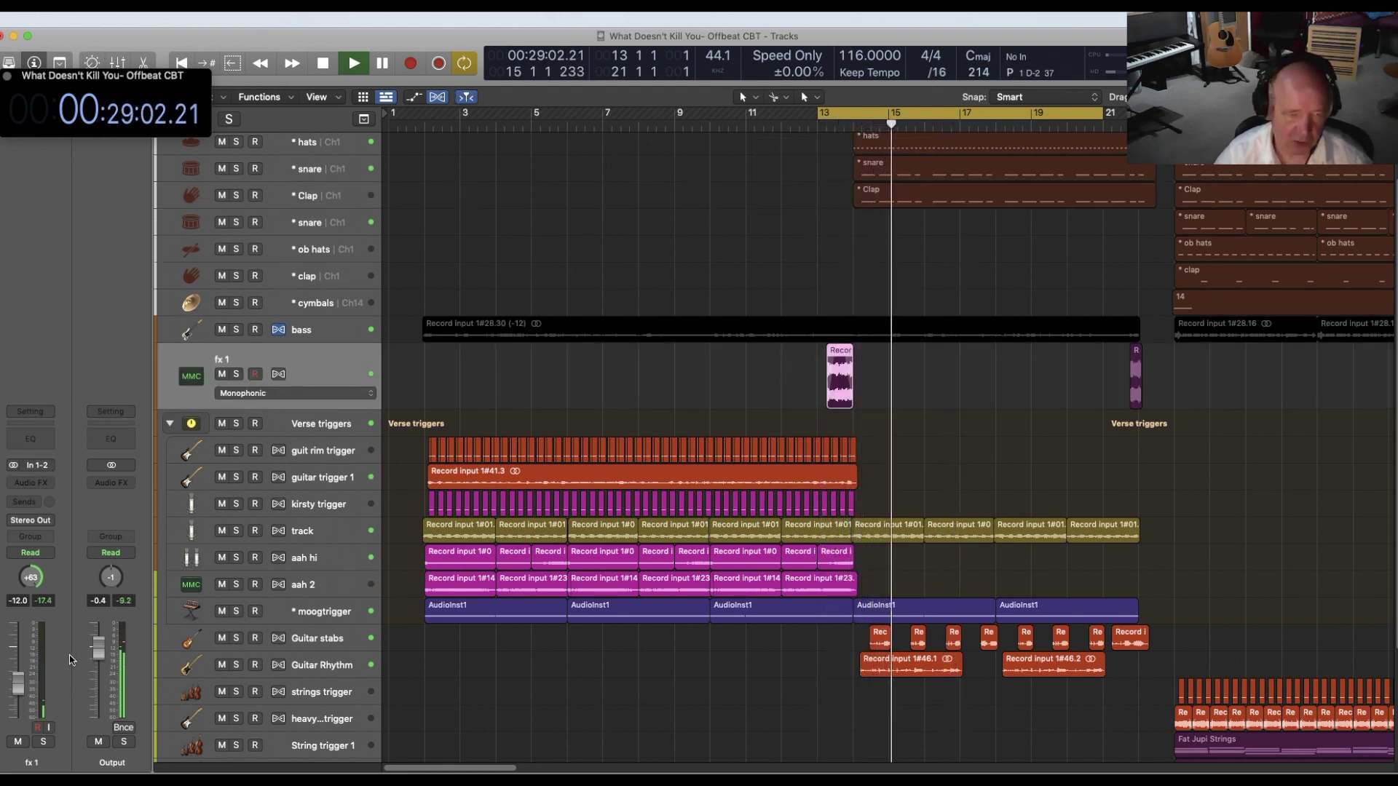
pyautogui.press('r')
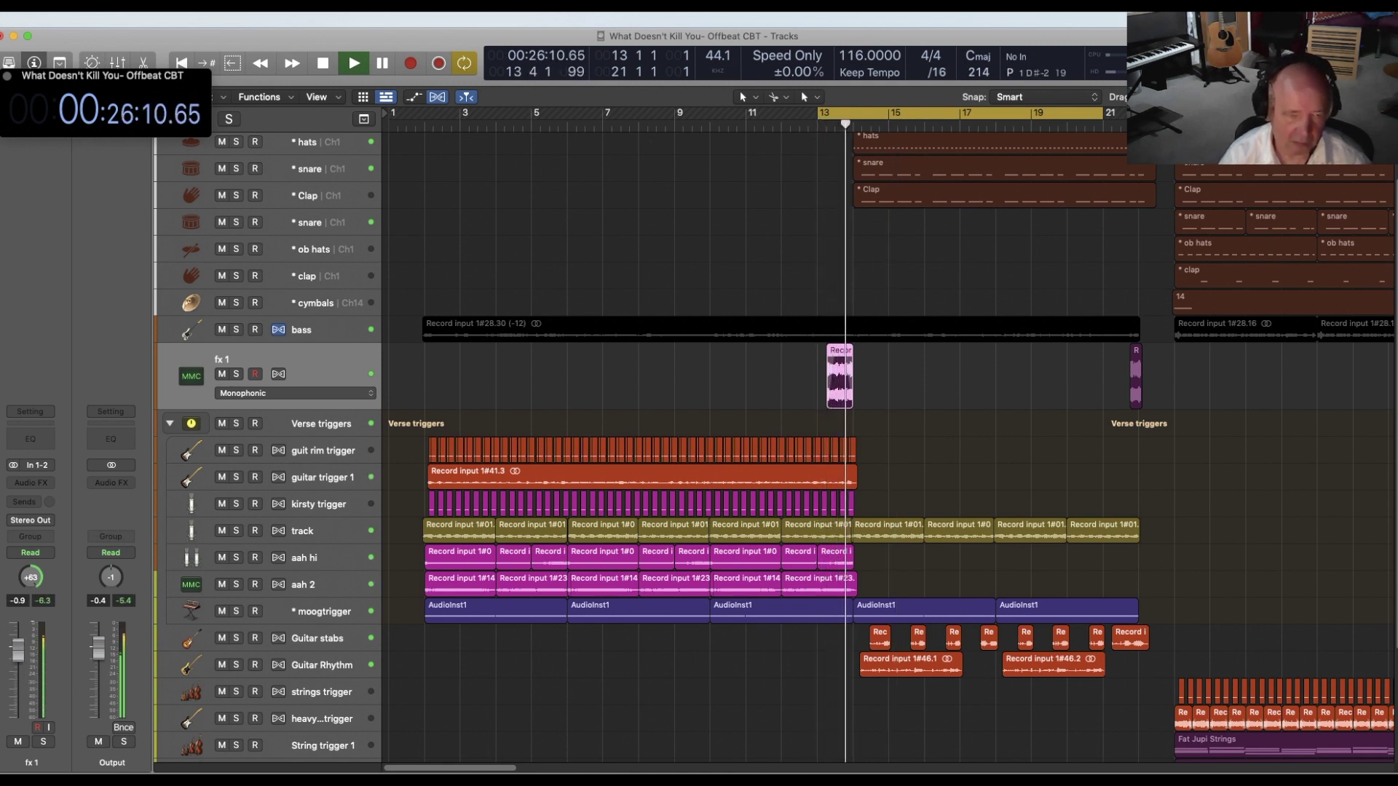
pyautogui.moveTo(31, 671); pyautogui.dragTo(31, 682)
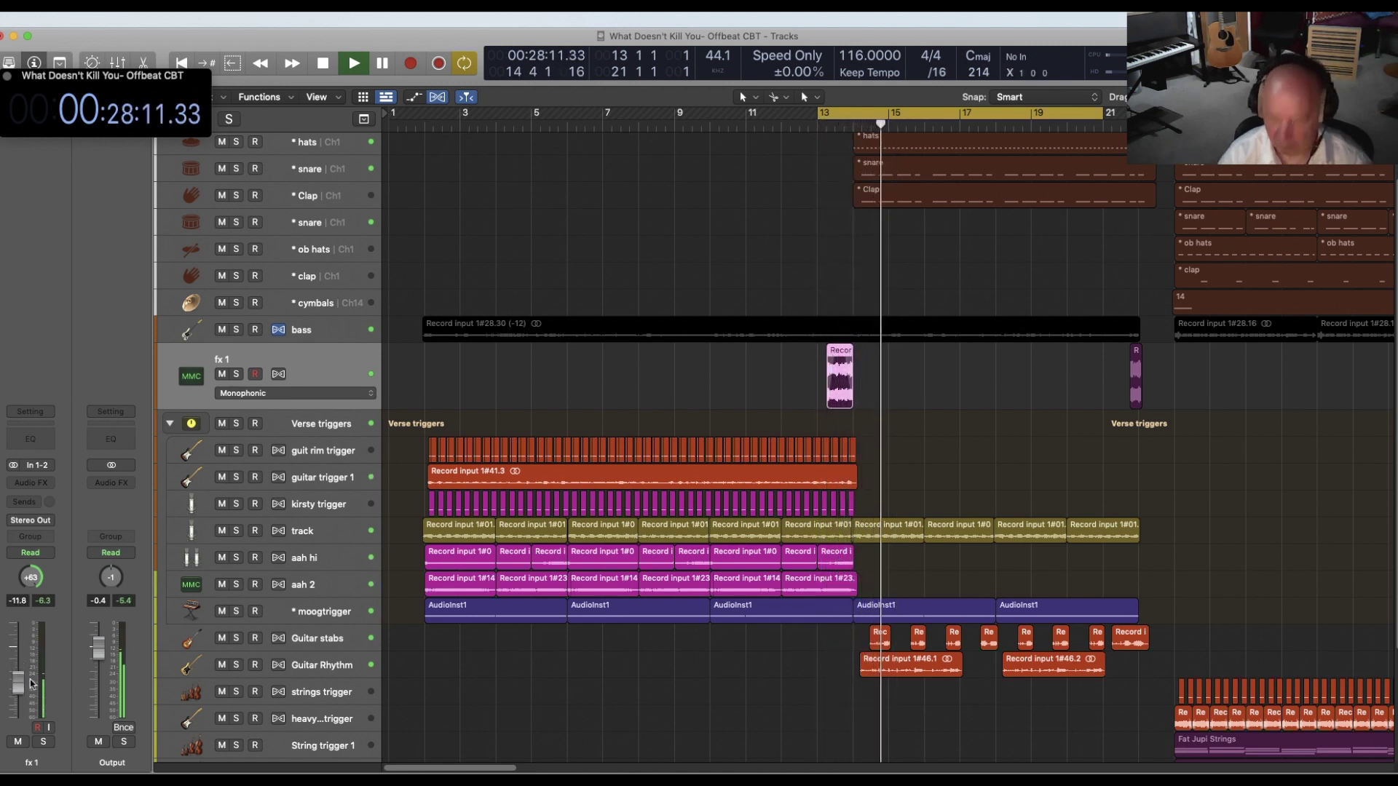
# Step: Stop playback and move the eight-bar cycle range to bars 23–31
pyautogui.press('space')
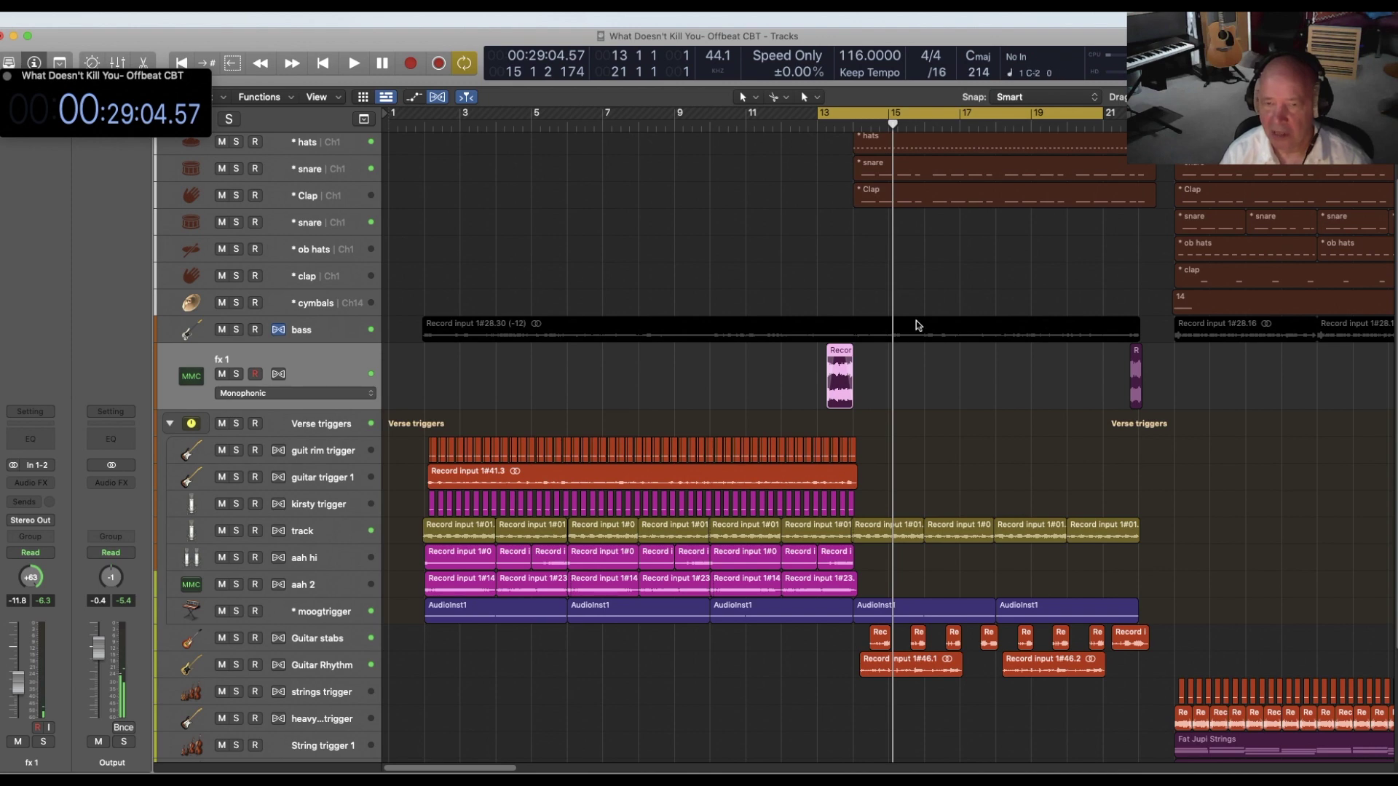
pyautogui.moveTo(951, 114); pyautogui.dragTo(1227, 164)
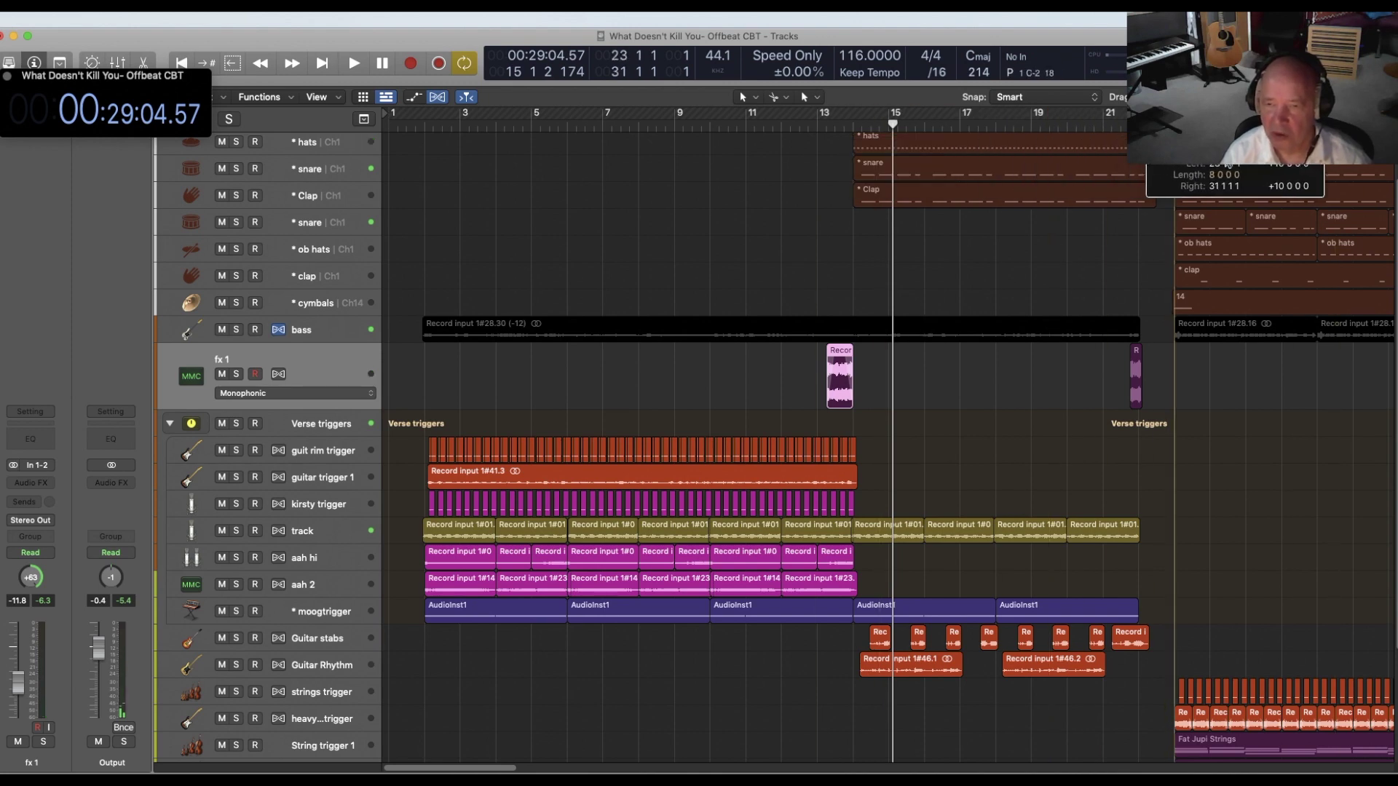
# Step: Play the chorus section at bars 23–31 and briefly solo the Original track to hear it alone
pyautogui.press('space')
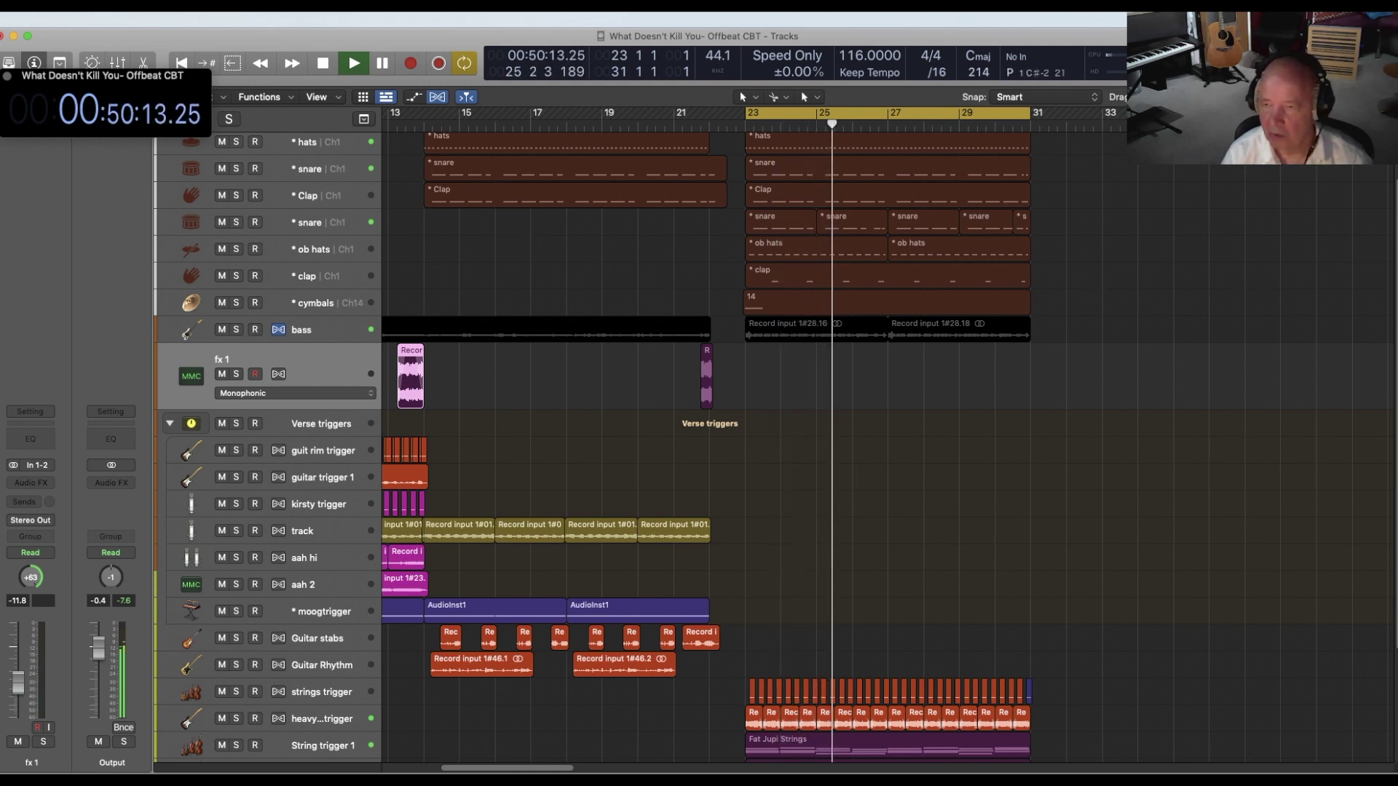
pyautogui.scroll(2, 1243, 440)
pyautogui.click(235, 146)
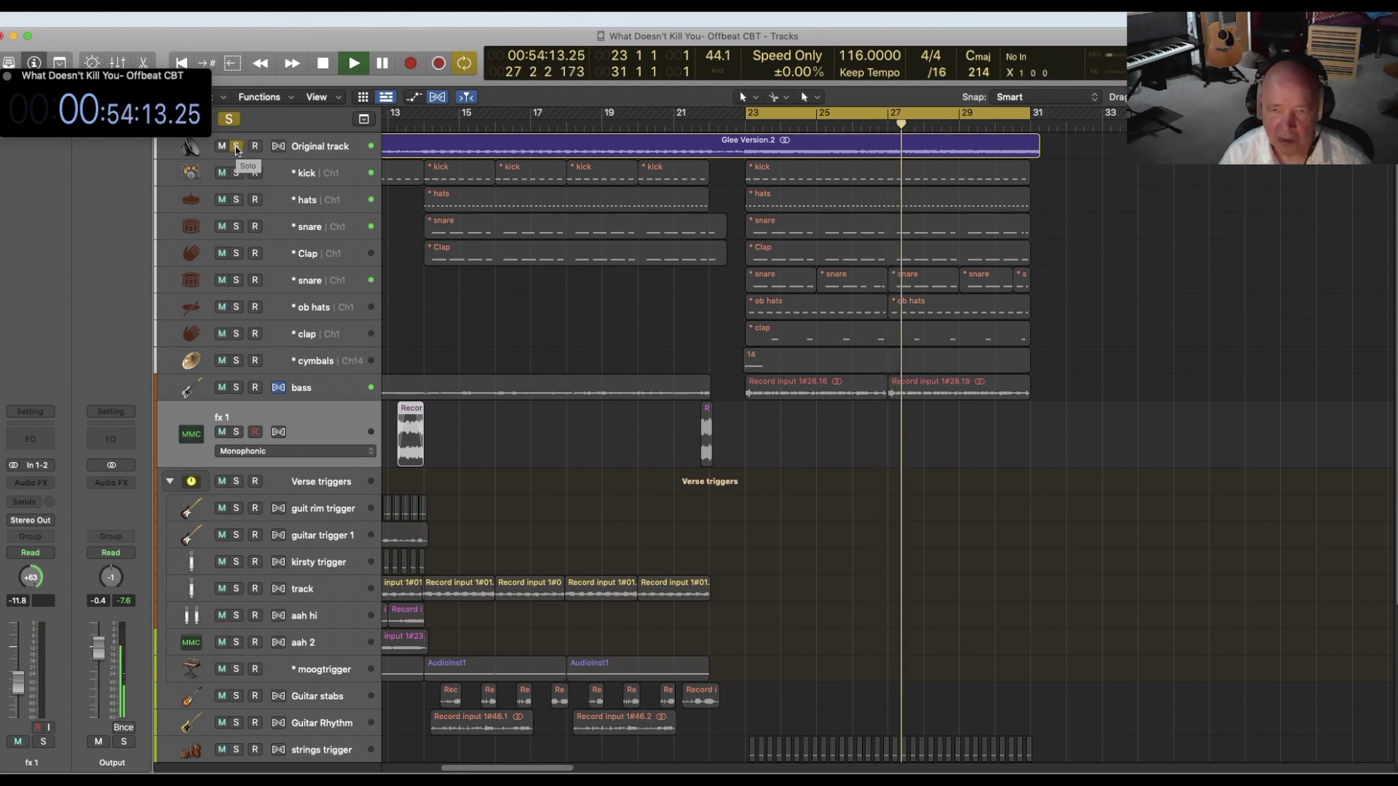
pyautogui.press('s')
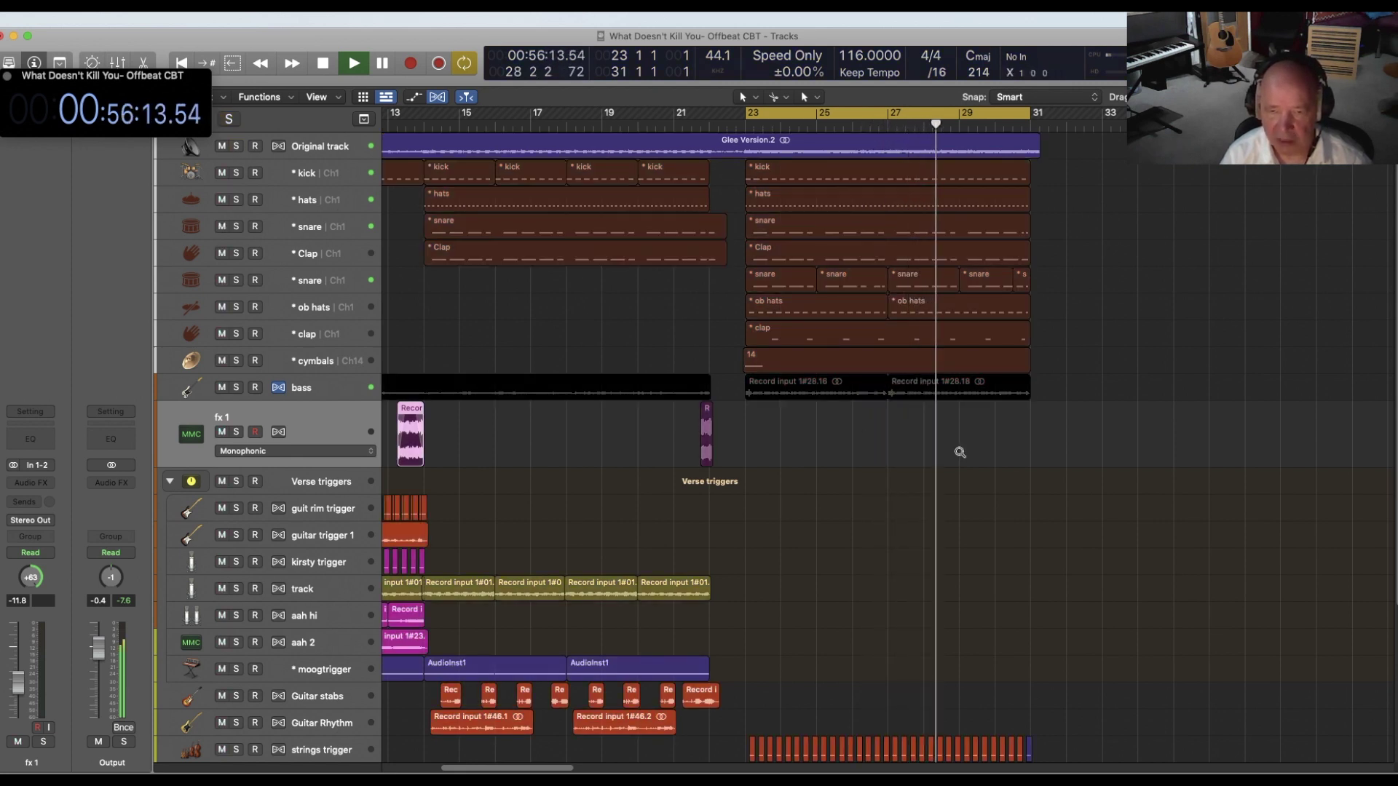
pyautogui.hotkey('ctrl', '.')
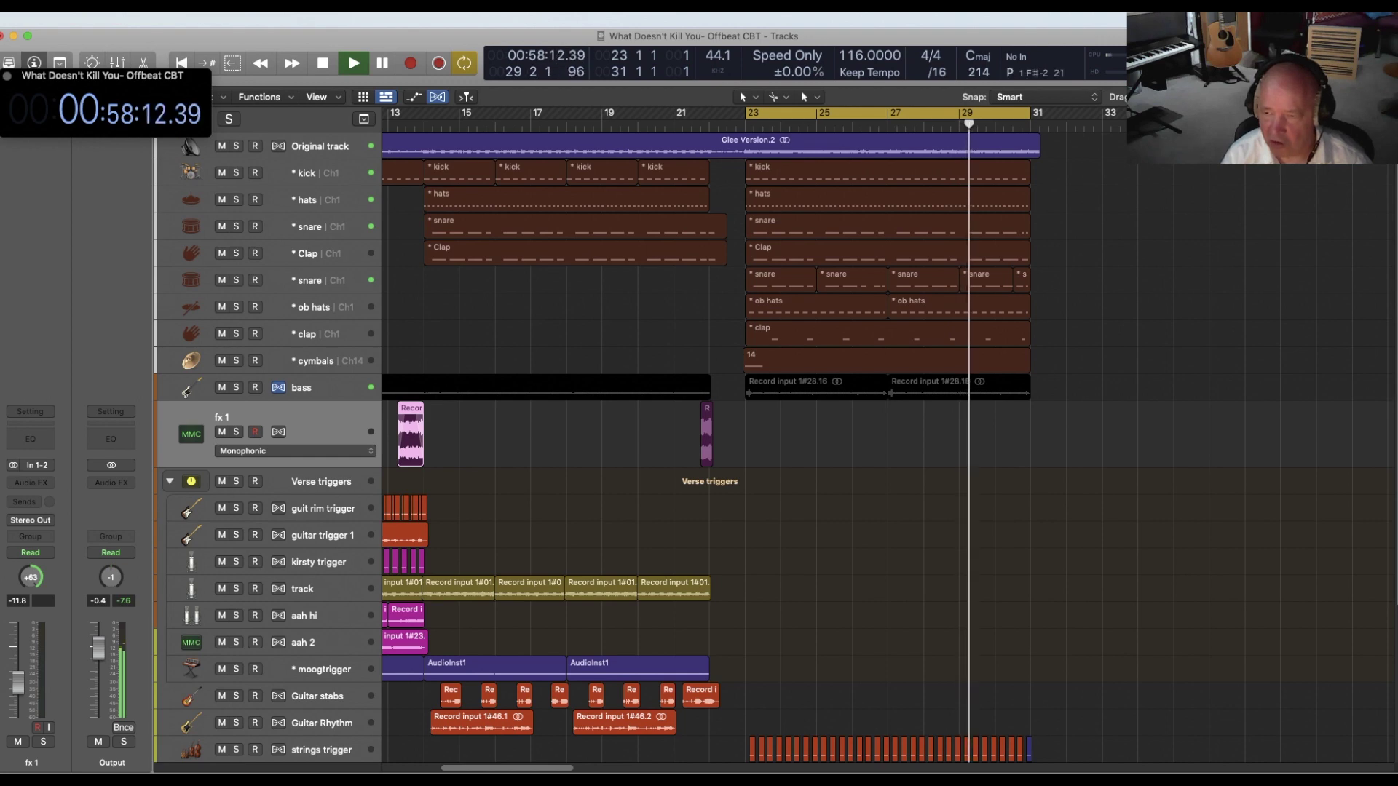
# Step: Solo the strings trigger and heavy guit trigger tracks together during playback
pyautogui.scroll(-5, 1383, 557)
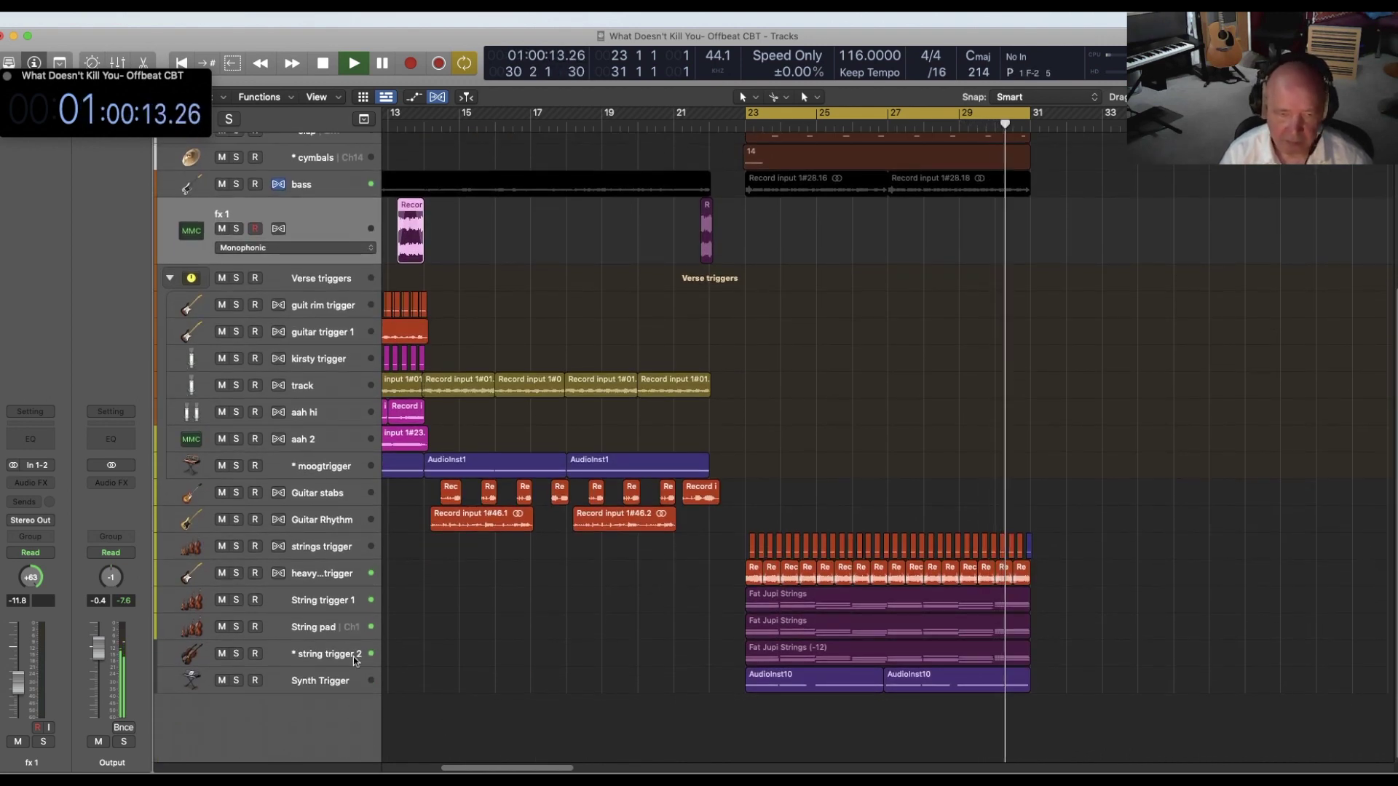
pyautogui.click(236, 546)
pyautogui.click(236, 573)
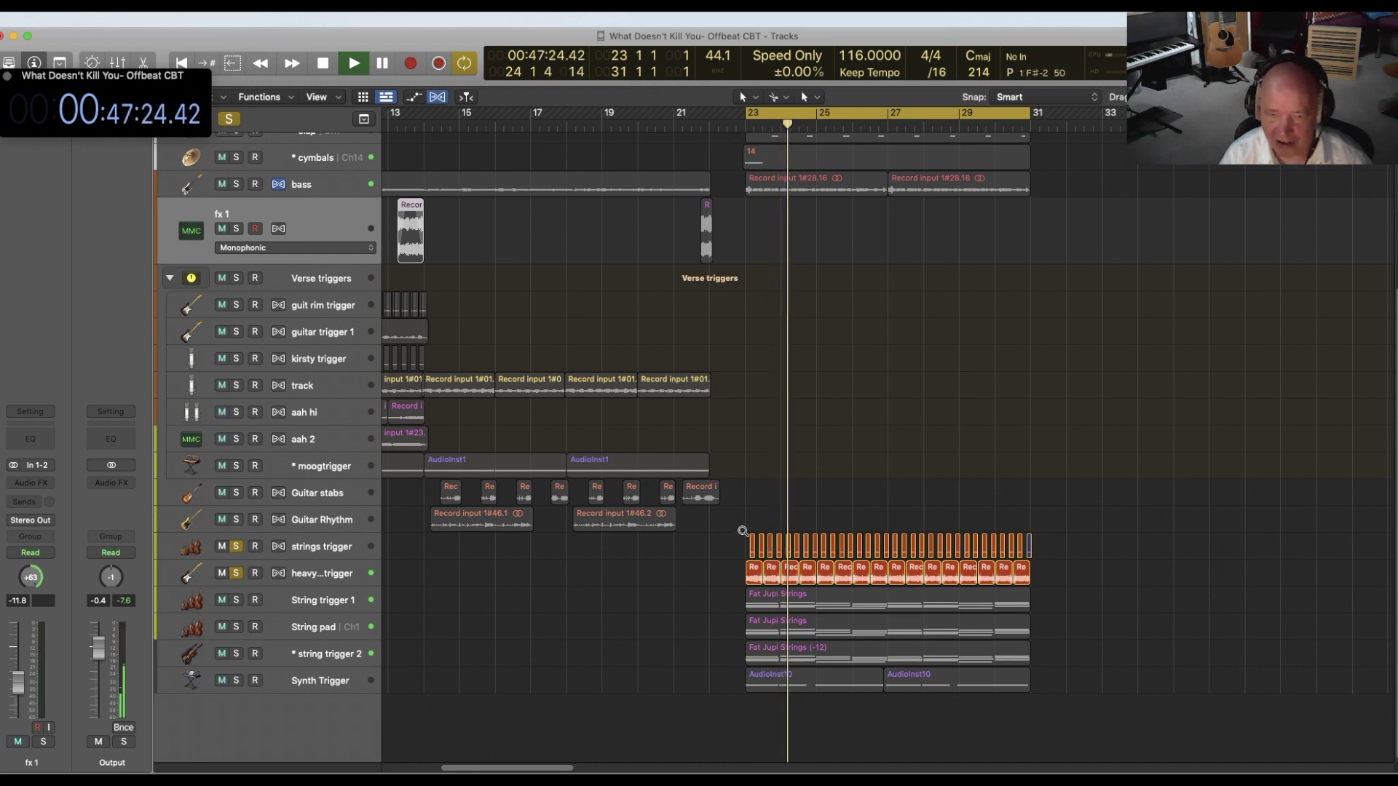
# Step: Examine the strings trigger track's short, regularly spaced regions from bar 23 up close
pyautogui.moveTo(730, 522); pyautogui.dragTo(1067, 605)
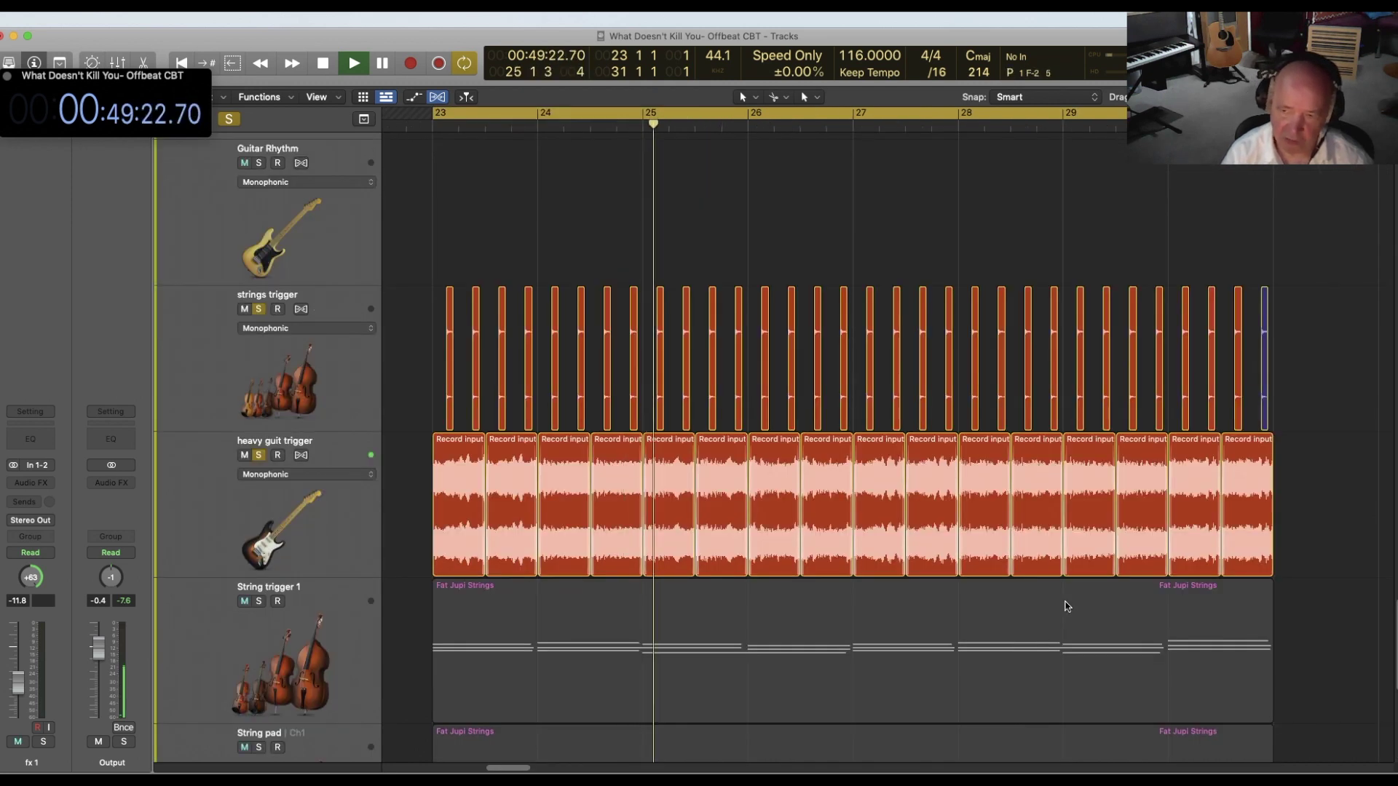
pyautogui.click(334, 345)
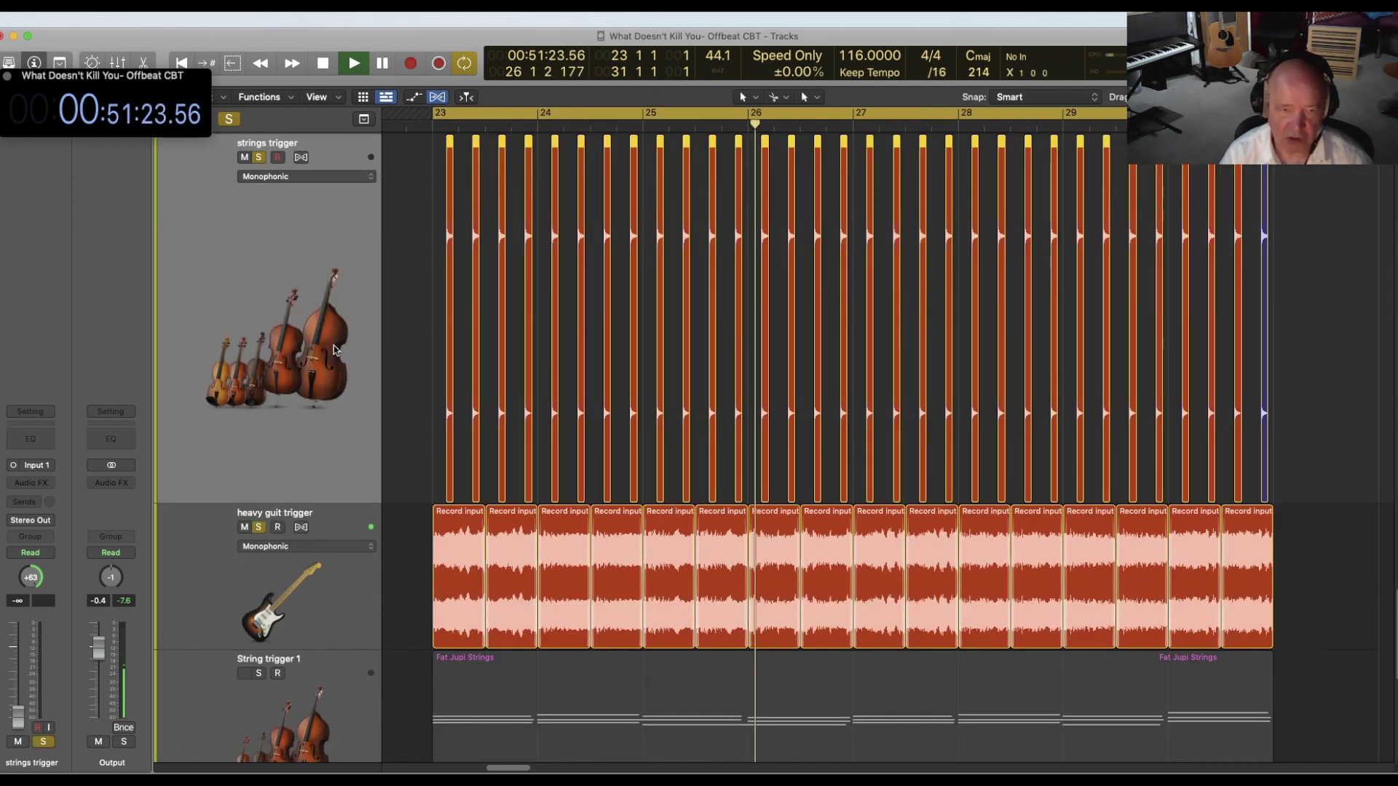
pyautogui.moveTo(424, 283); pyautogui.dragTo(551, 358)
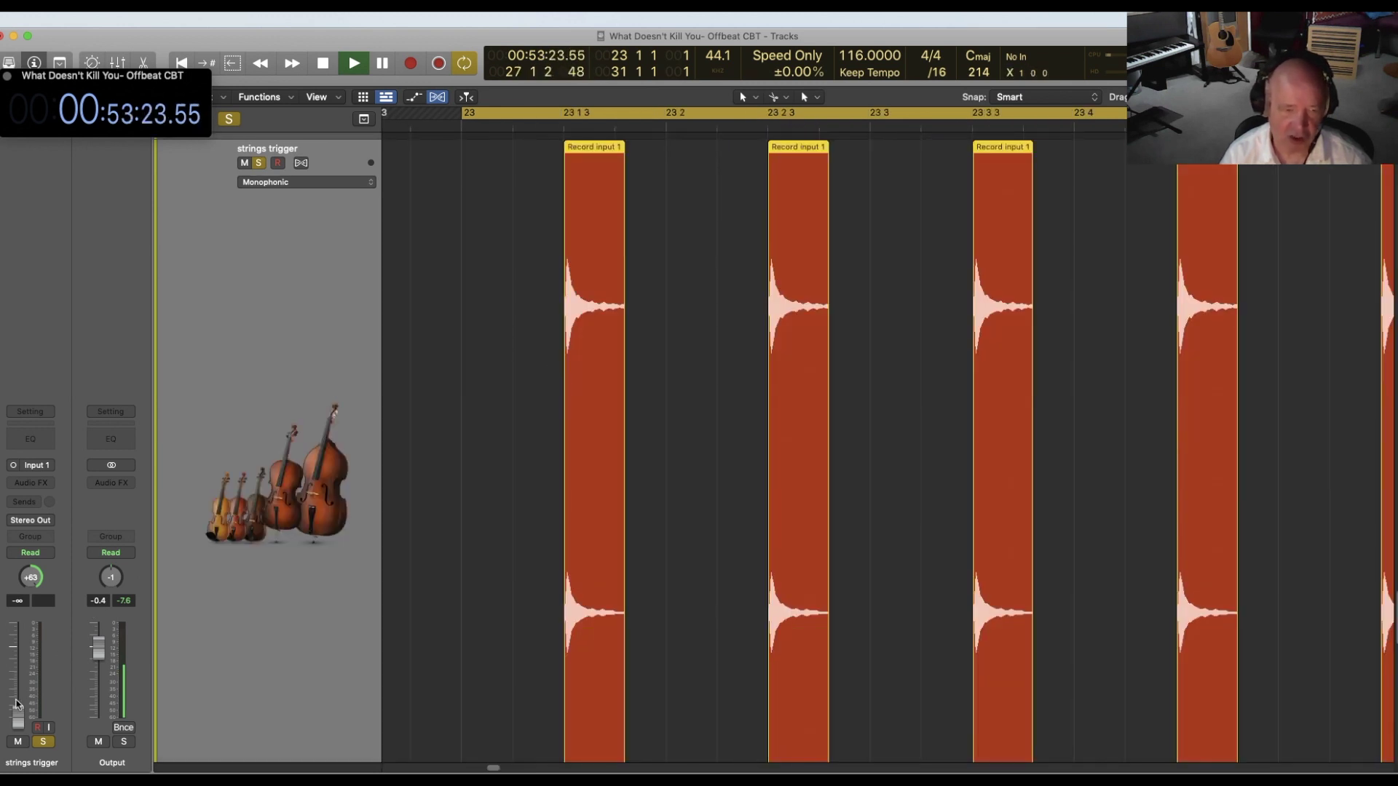
pyautogui.click(483, 573)
# Step: Examine the Noise Gate on the heavy guit trigger track, including its side chain, and close it
pyautogui.click(335, 554)
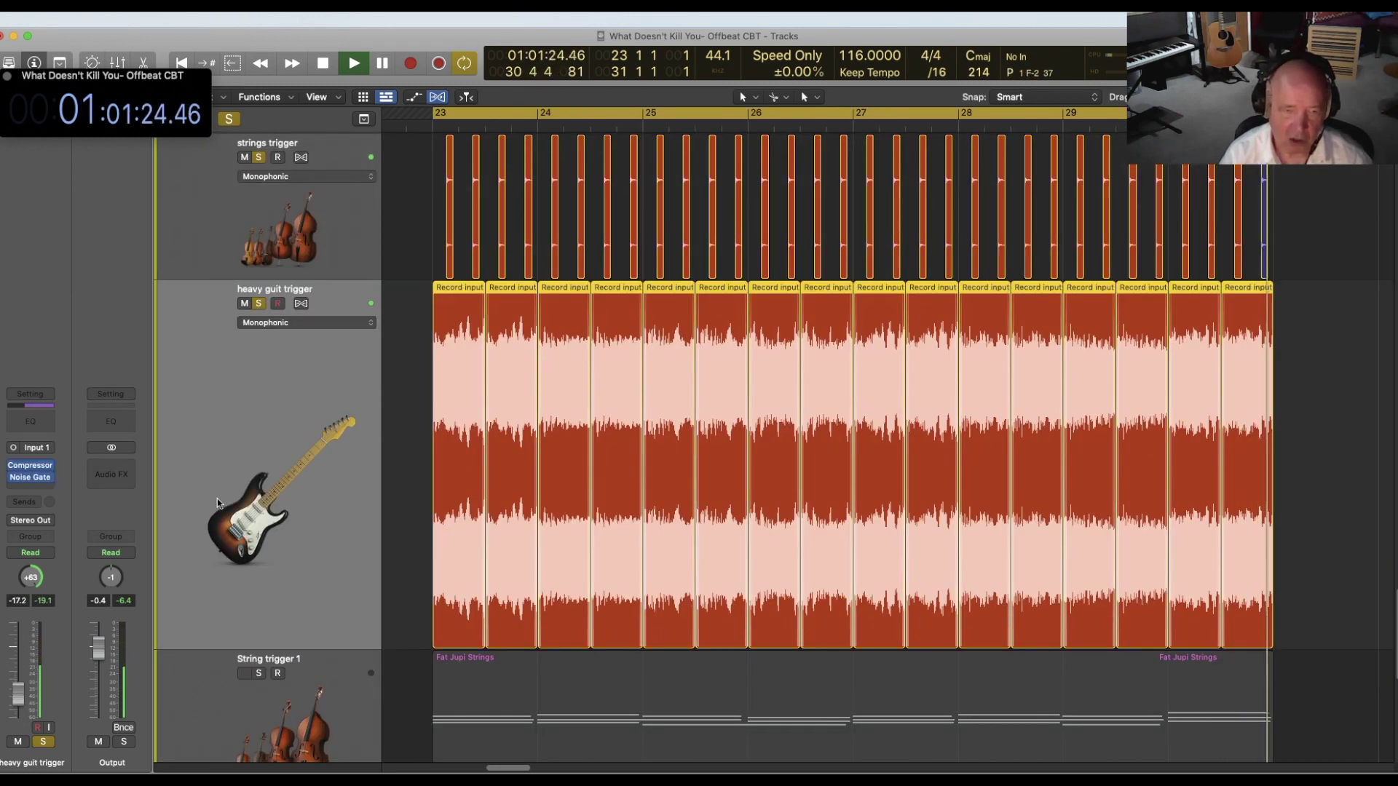
pyautogui.click(30, 477)
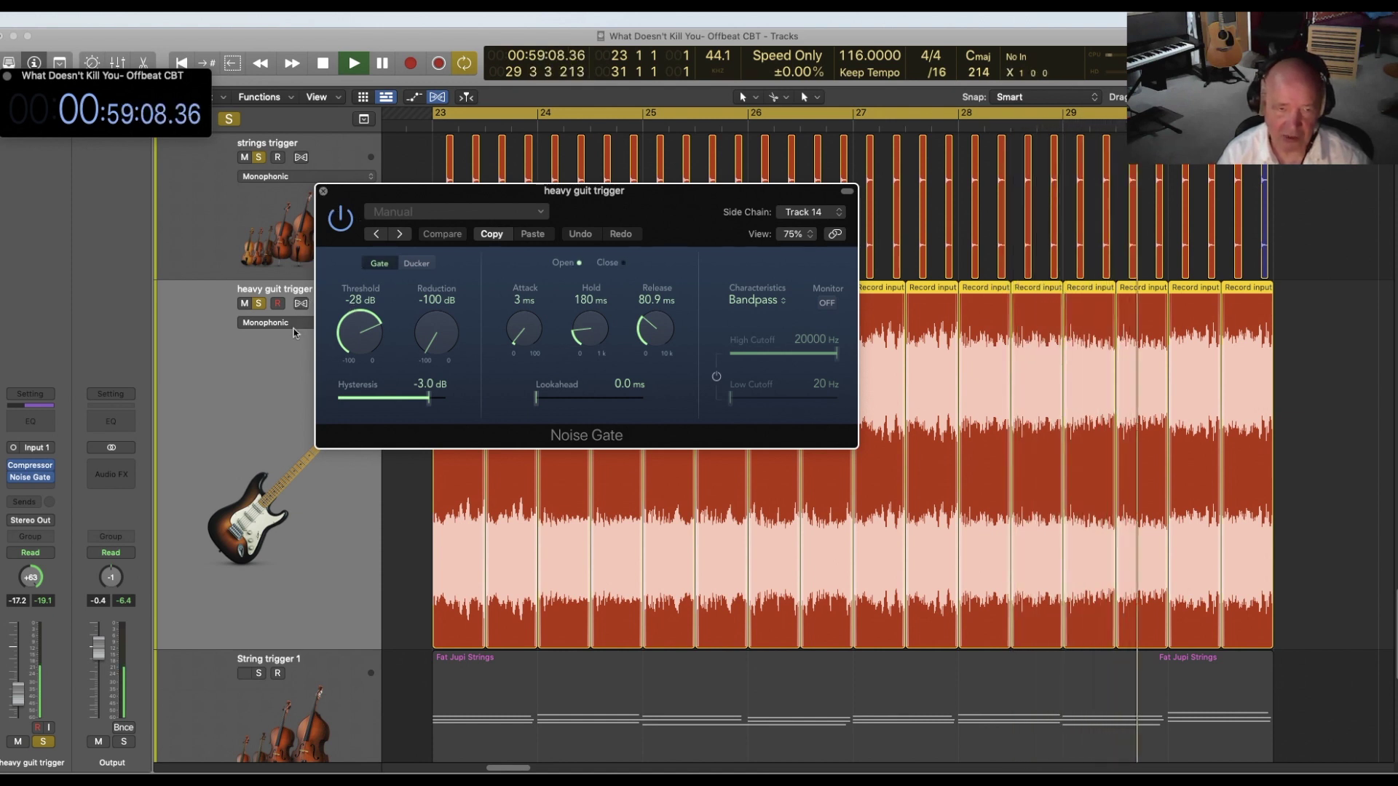
pyautogui.click(323, 191)
pyautogui.moveTo(16, 481)
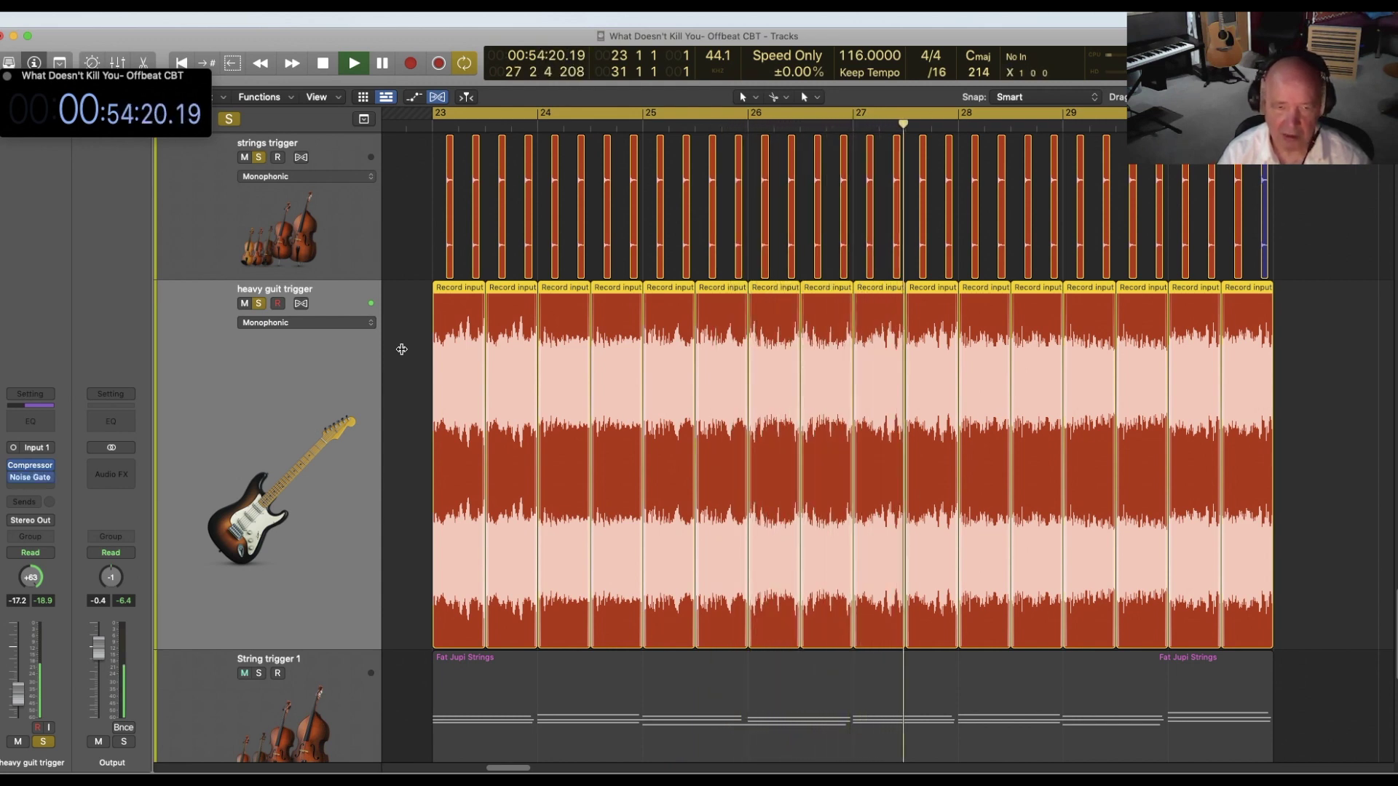
pyautogui.press('z')
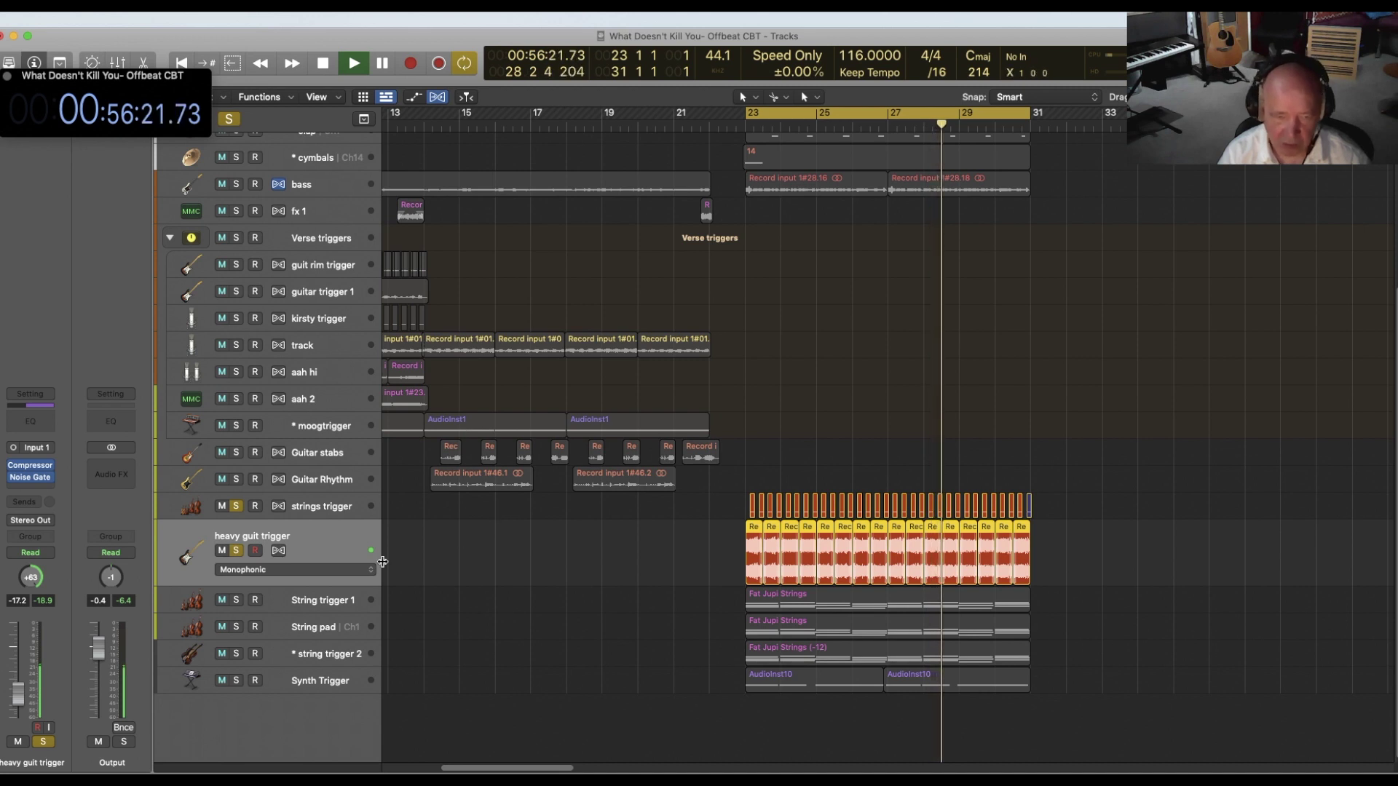
# Step: Add string trigger 2, Synth Trigger, String trigger 1 and String pad to the soloed tracks
pyautogui.click(236, 653)
pyautogui.click(236, 680)
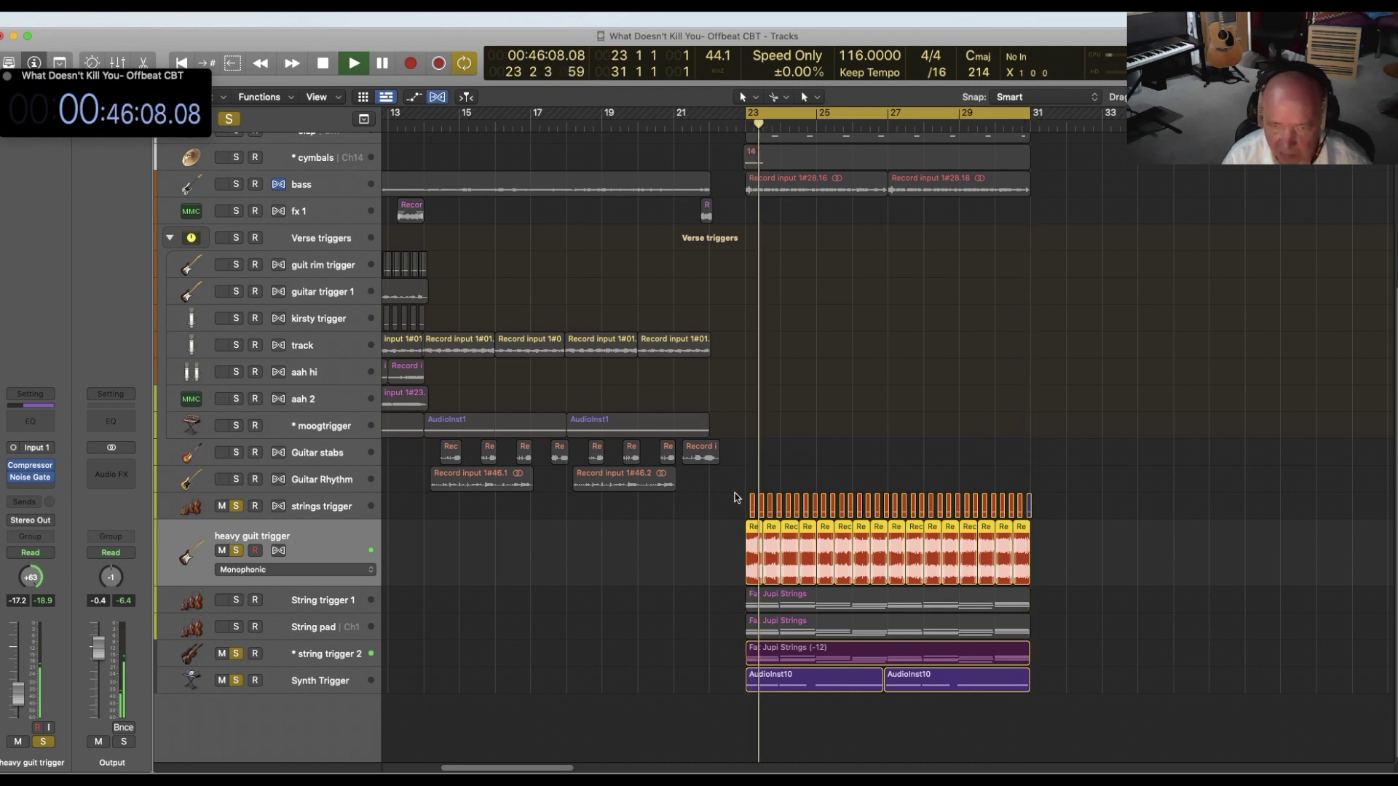
pyautogui.click(237, 603)
pyautogui.click(236, 627)
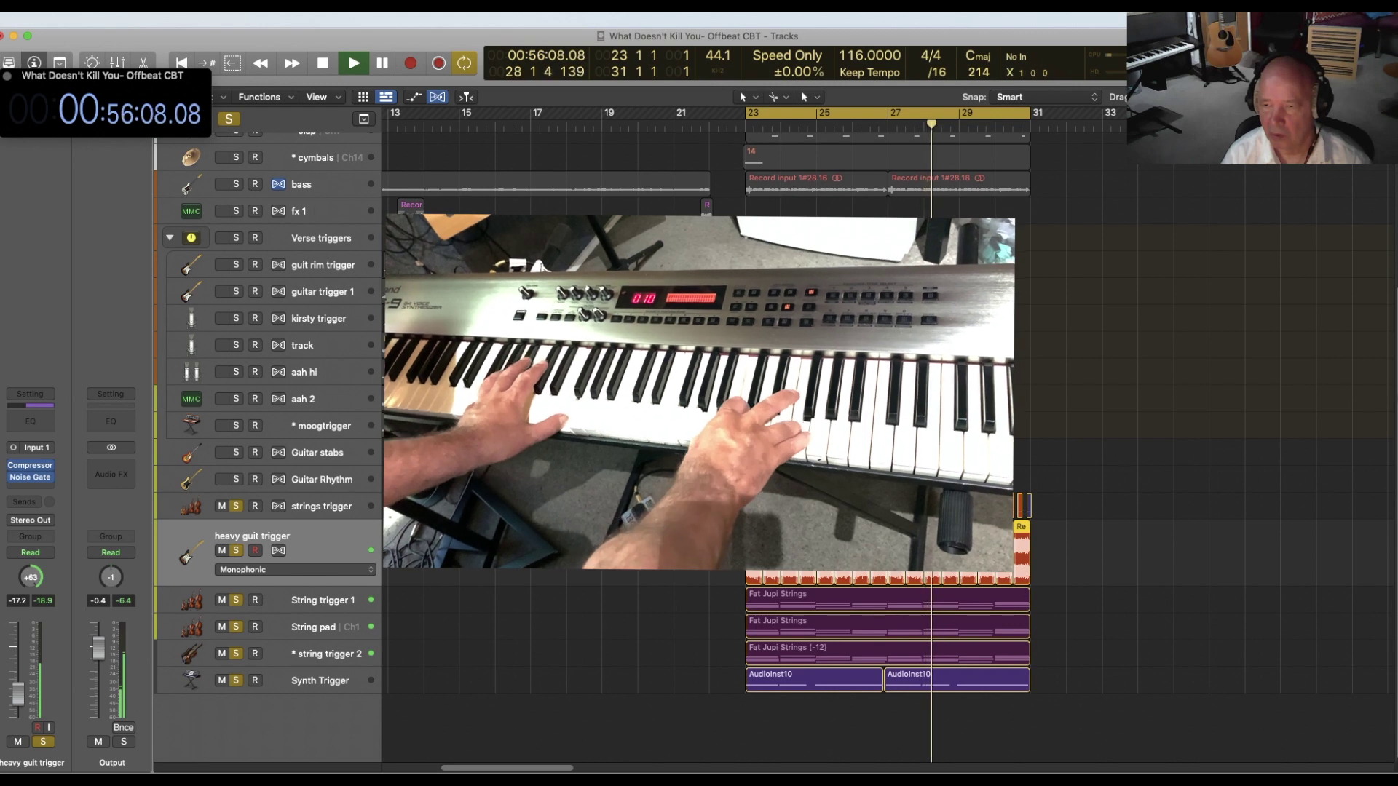
# Step: Select the Original track, clear all track solos to hear the full arrangement, and stop playback
pyautogui.press('Up')
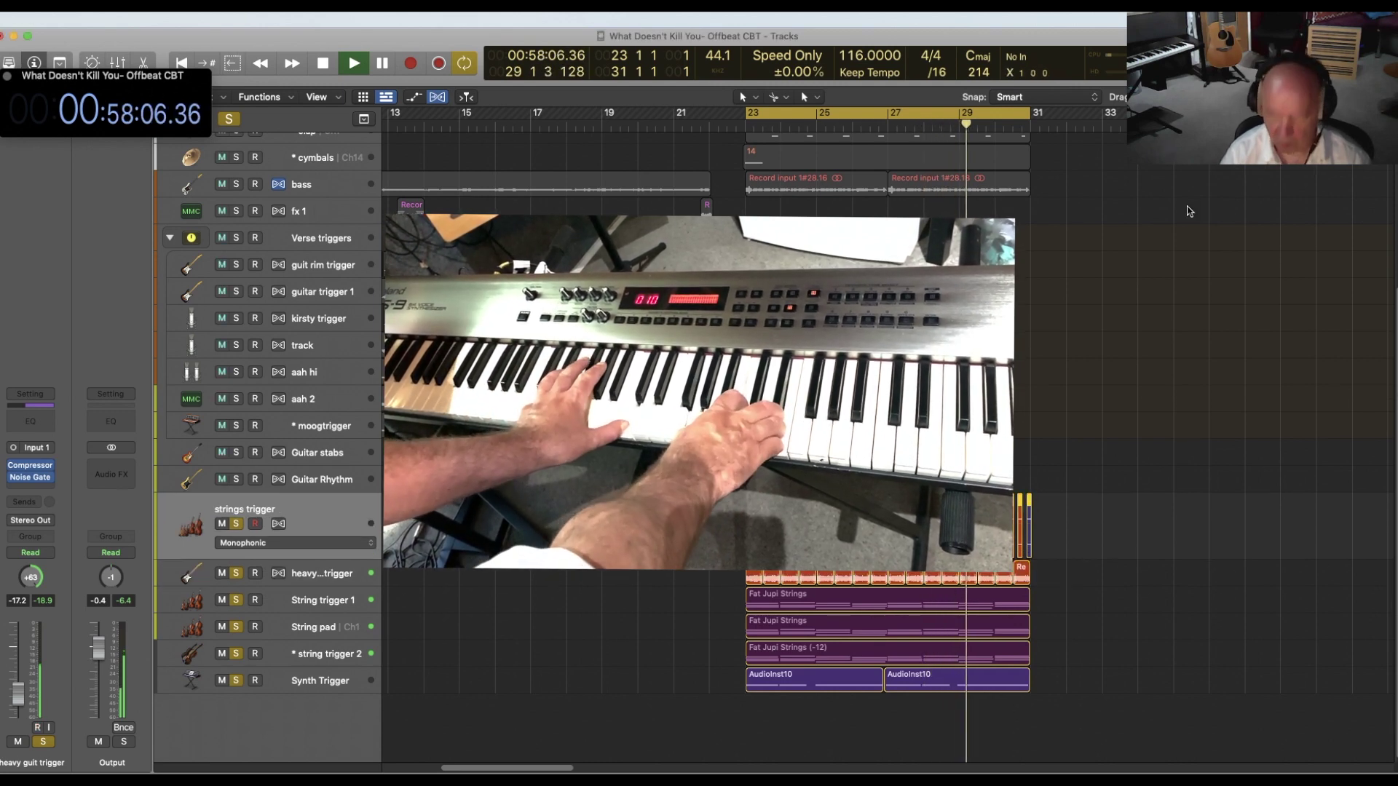
pyautogui.press('Up')
pyautogui.press('Up')
pyautogui.press('Up')
pyautogui.press('Up')
pyautogui.press('Up')
pyautogui.press('Up')
pyautogui.press('Up')
pyautogui.press('Up')
pyautogui.press('Up')
pyautogui.press('Up')
pyautogui.press('Up')
pyautogui.press('Up')
pyautogui.press('Up')
pyautogui.press('Up')
pyautogui.press('Up')
pyautogui.press('Up')
pyautogui.press('Up')
pyautogui.press('Up')
pyautogui.press('Up')
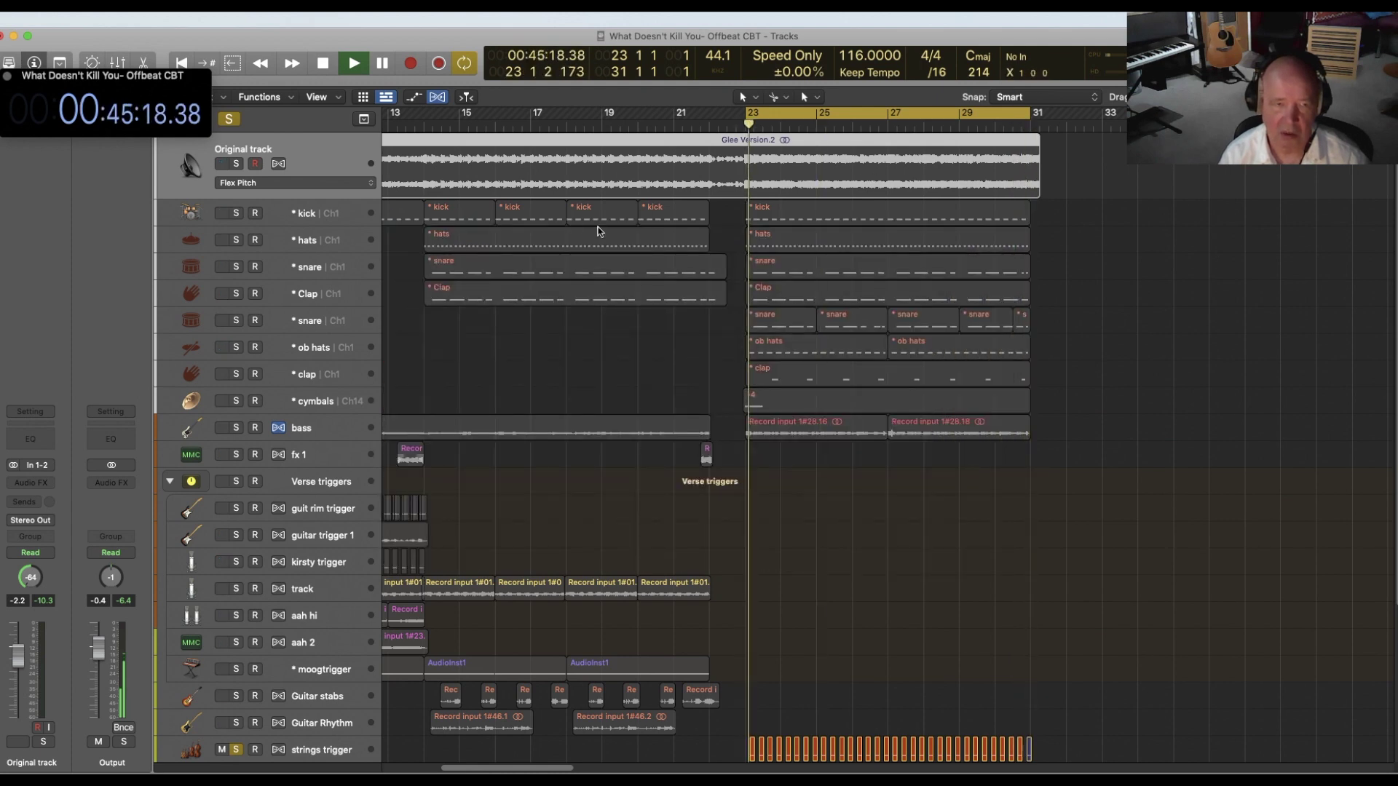
pyautogui.click(229, 119)
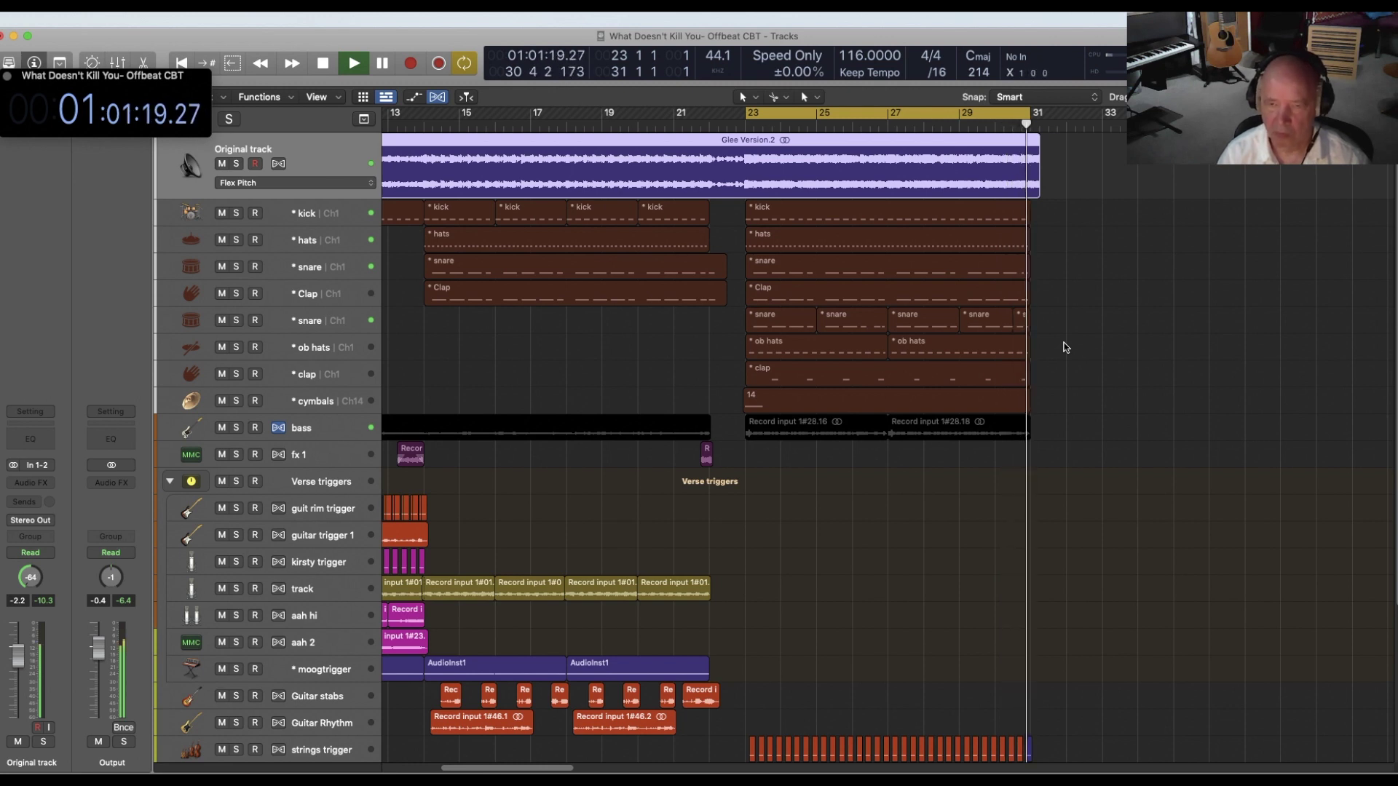
pyautogui.press('space')
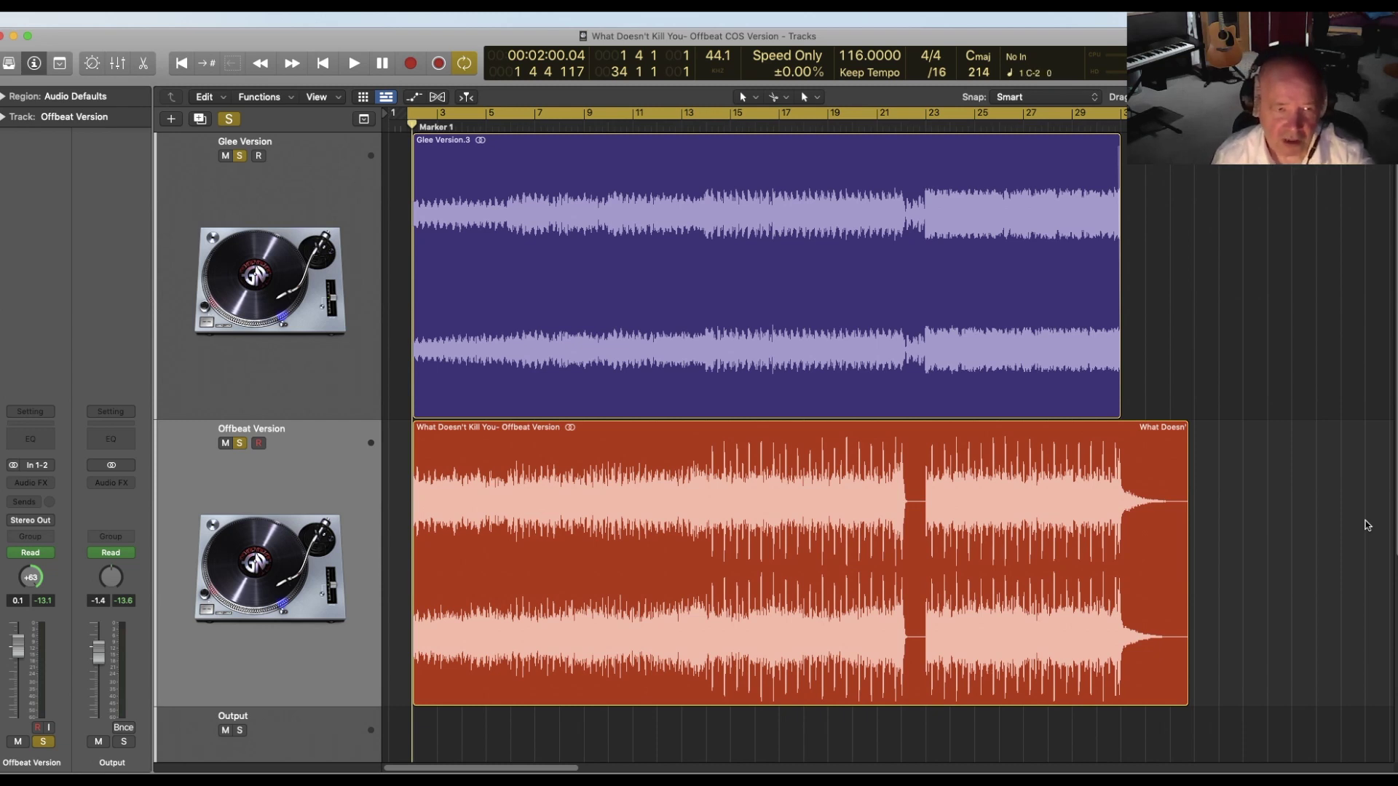
# Step: In the Offbeat COS Version project, select the Glee Version track and play both soloed versions together for comparison
pyautogui.click(324, 161)
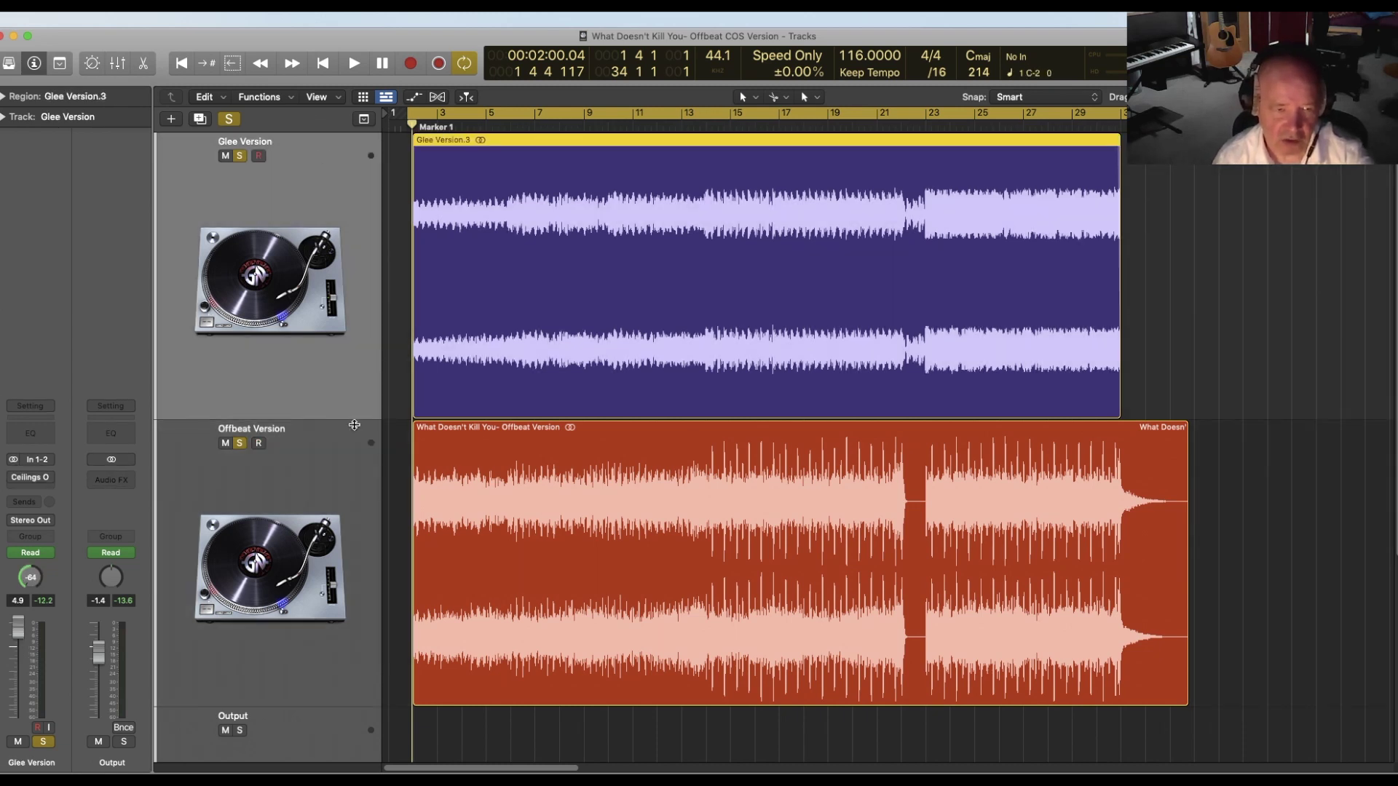
pyautogui.click(326, 481)
pyautogui.click(332, 189)
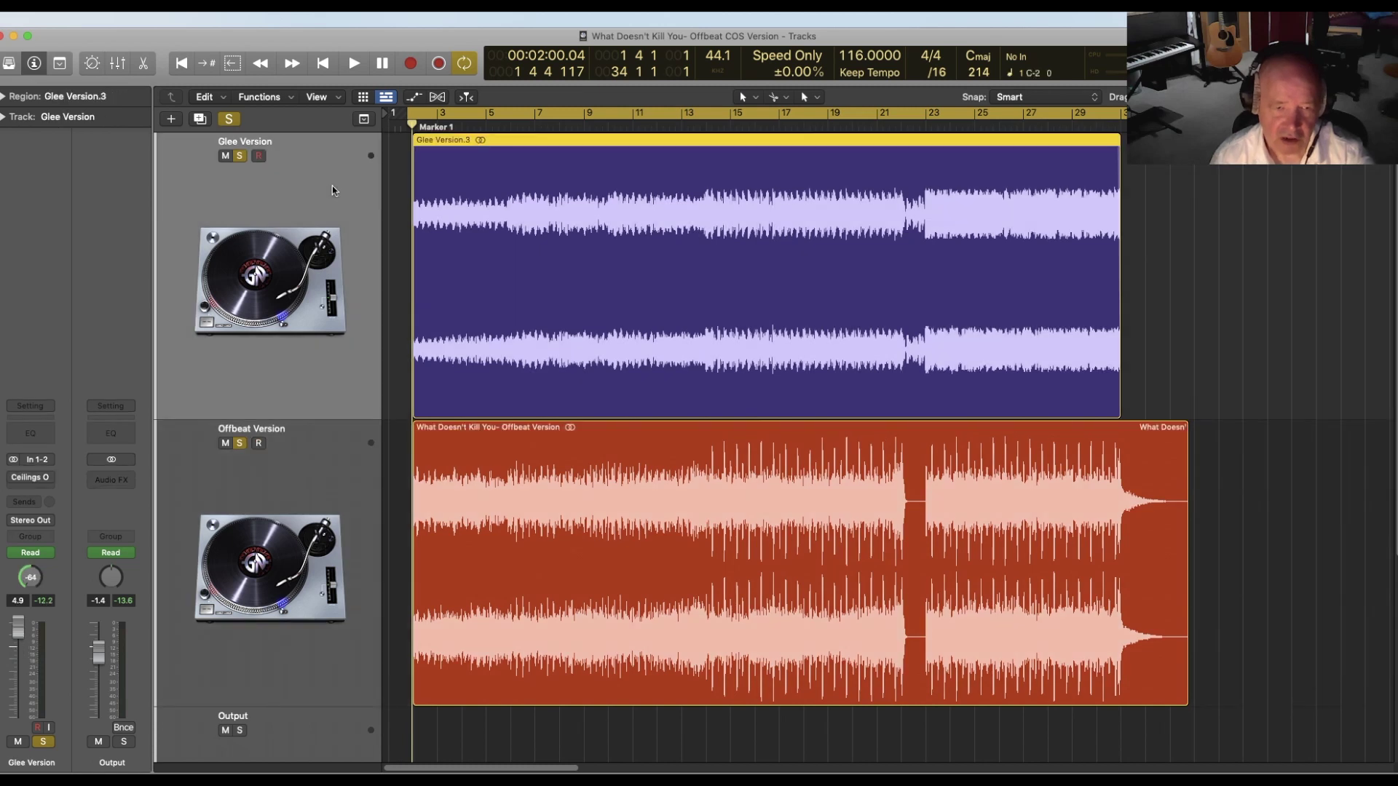
pyautogui.press('space')
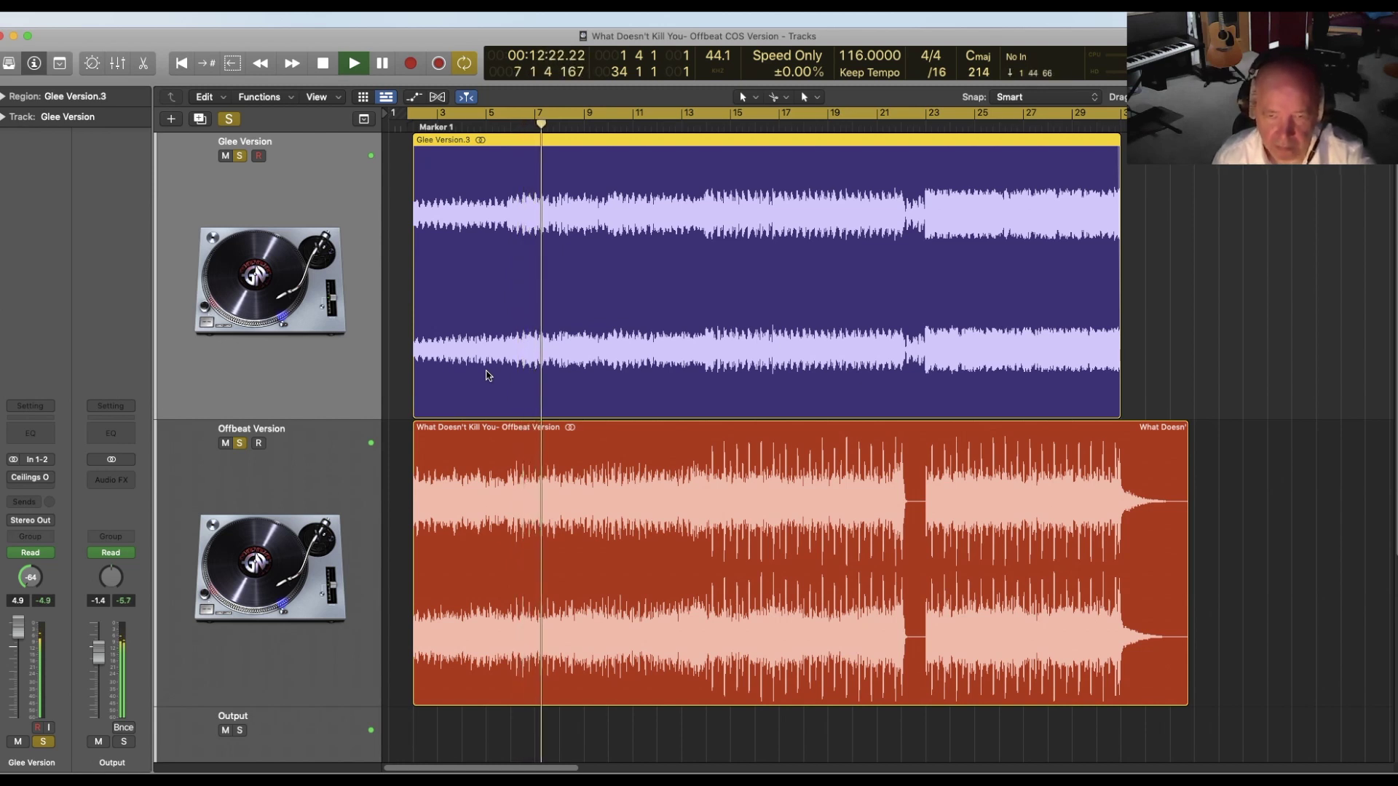
pyautogui.press('space')
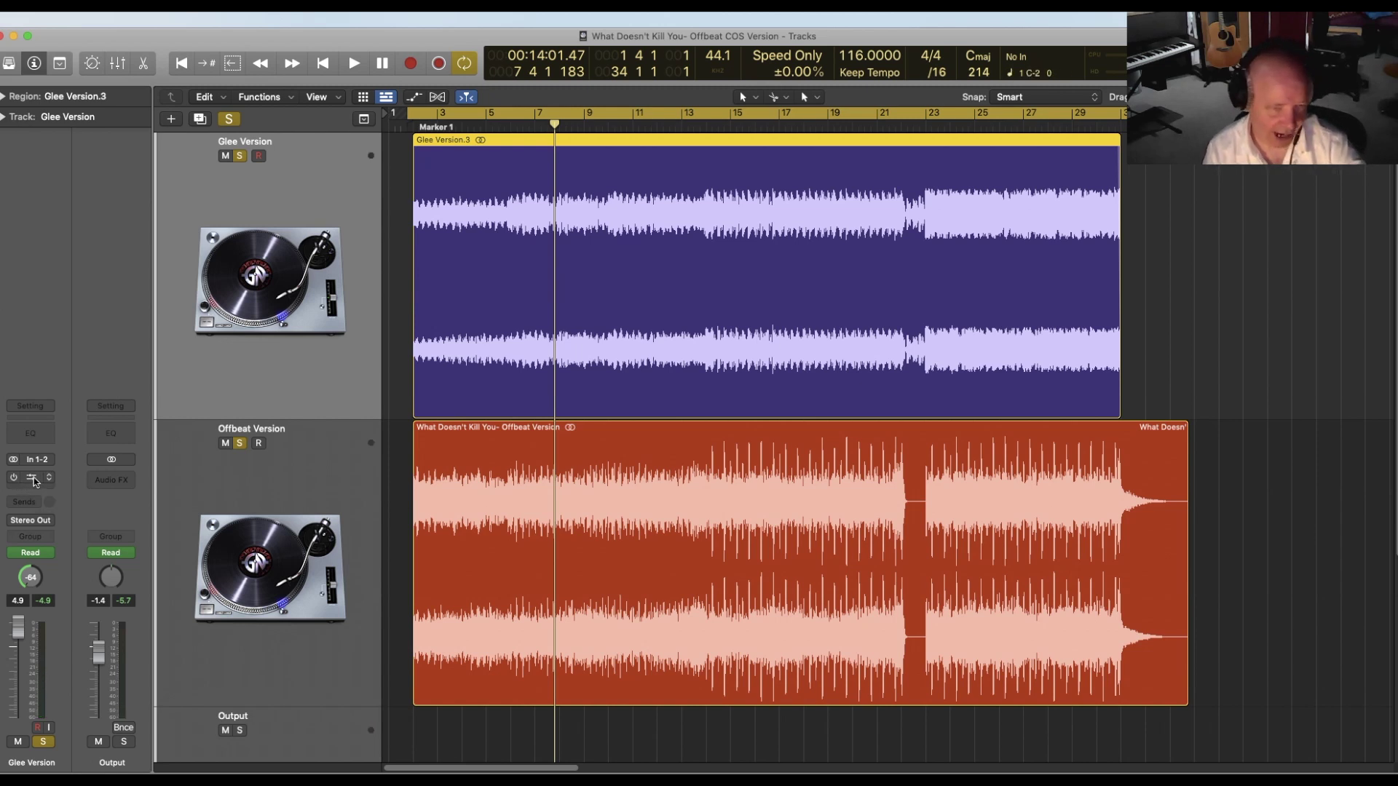
# Step: Enable the Ceilings Of Sound PRO plug-in on the Glee Version track and place its window clear of the track headers
pyautogui.click(14, 479)
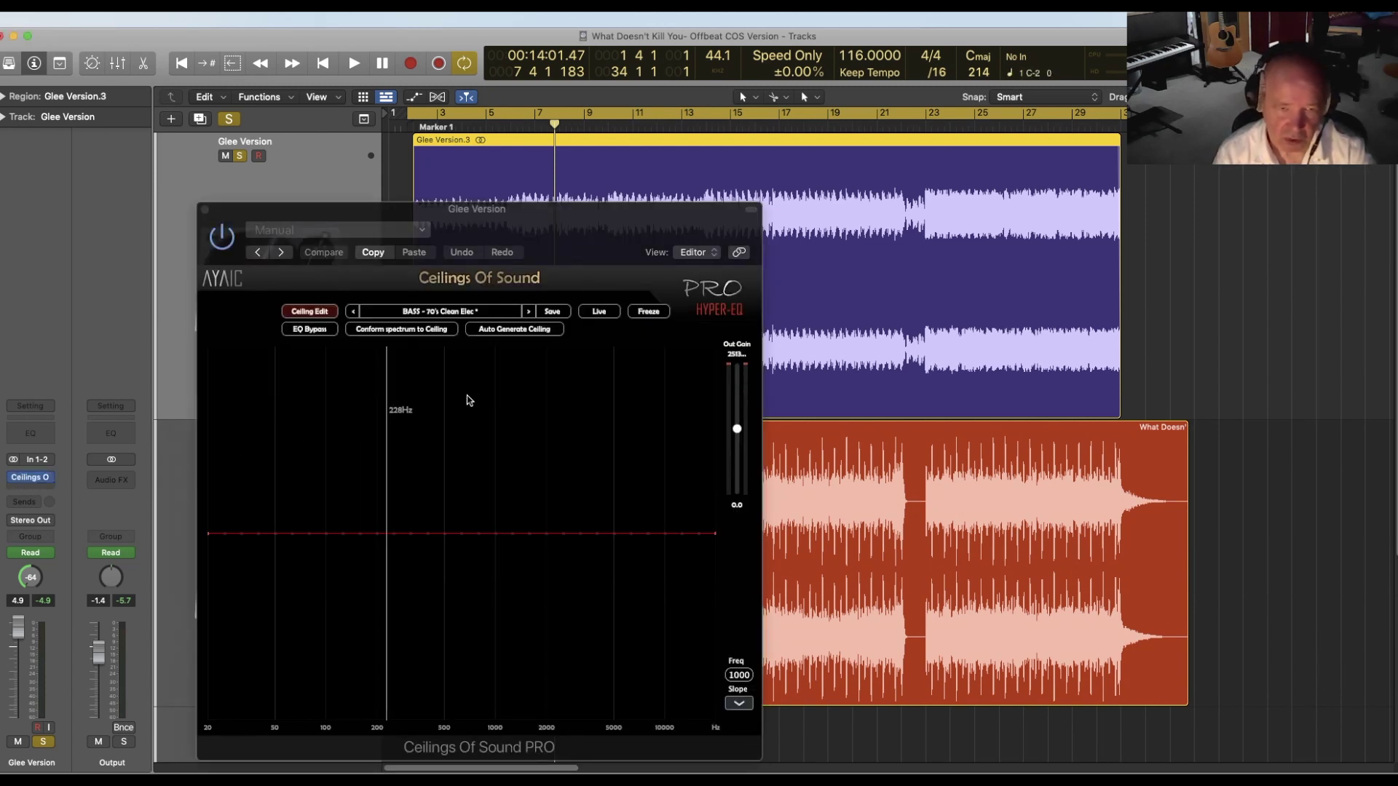
pyautogui.moveTo(366, 212); pyautogui.dragTo(834, 157)
pyautogui.click(298, 189)
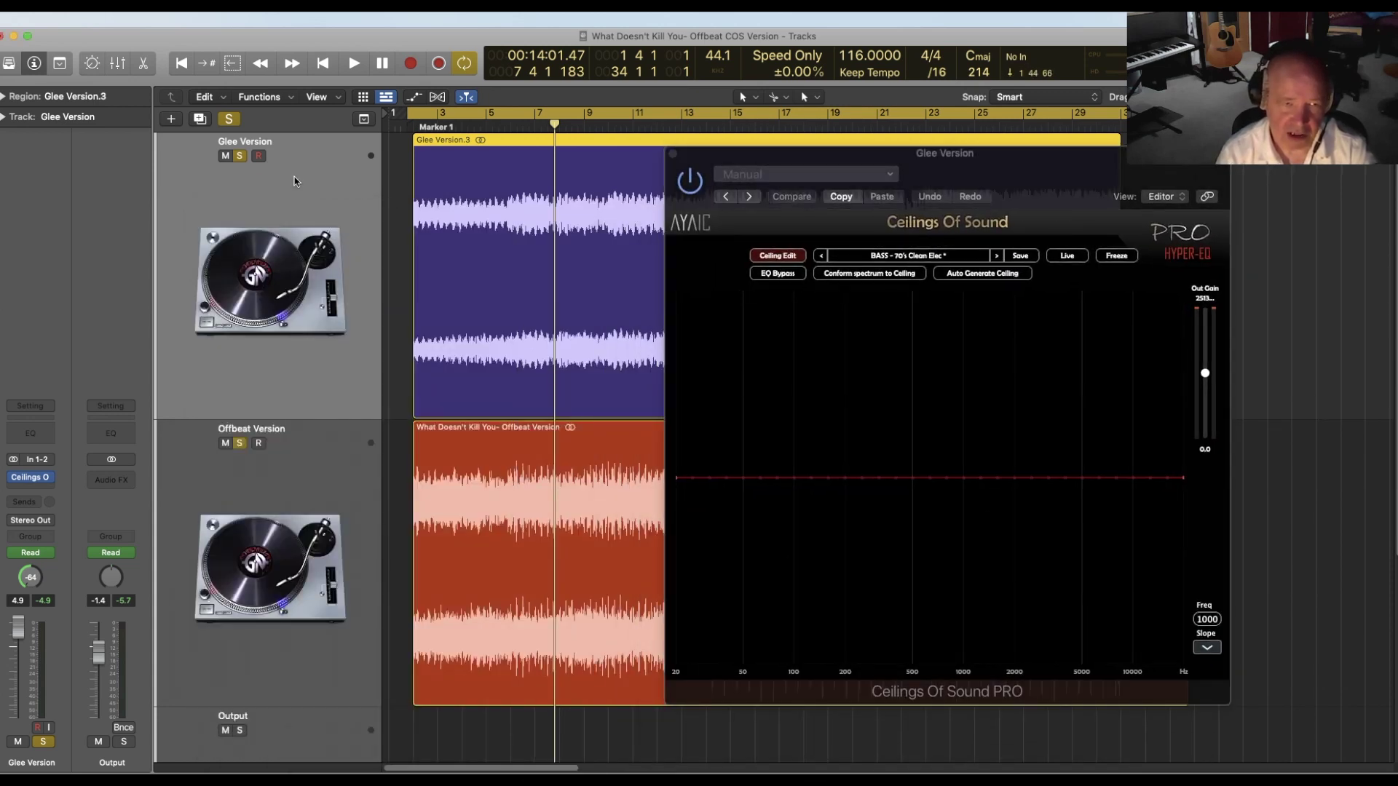
# Step: Auto-generate a ceiling curve from the playing Glee Version and save it as the preset "1- WDKY 1"
pyautogui.press('space')
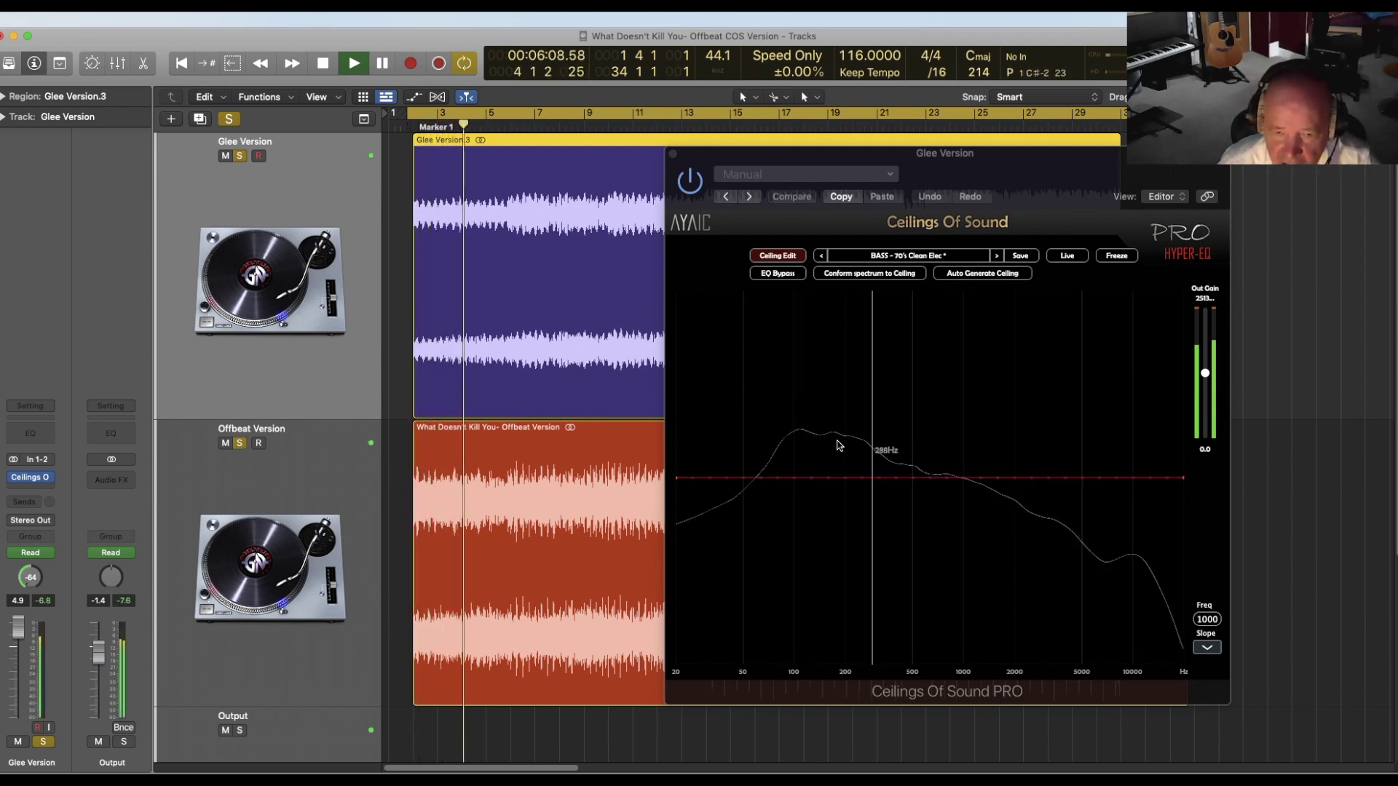
pyautogui.click(985, 274)
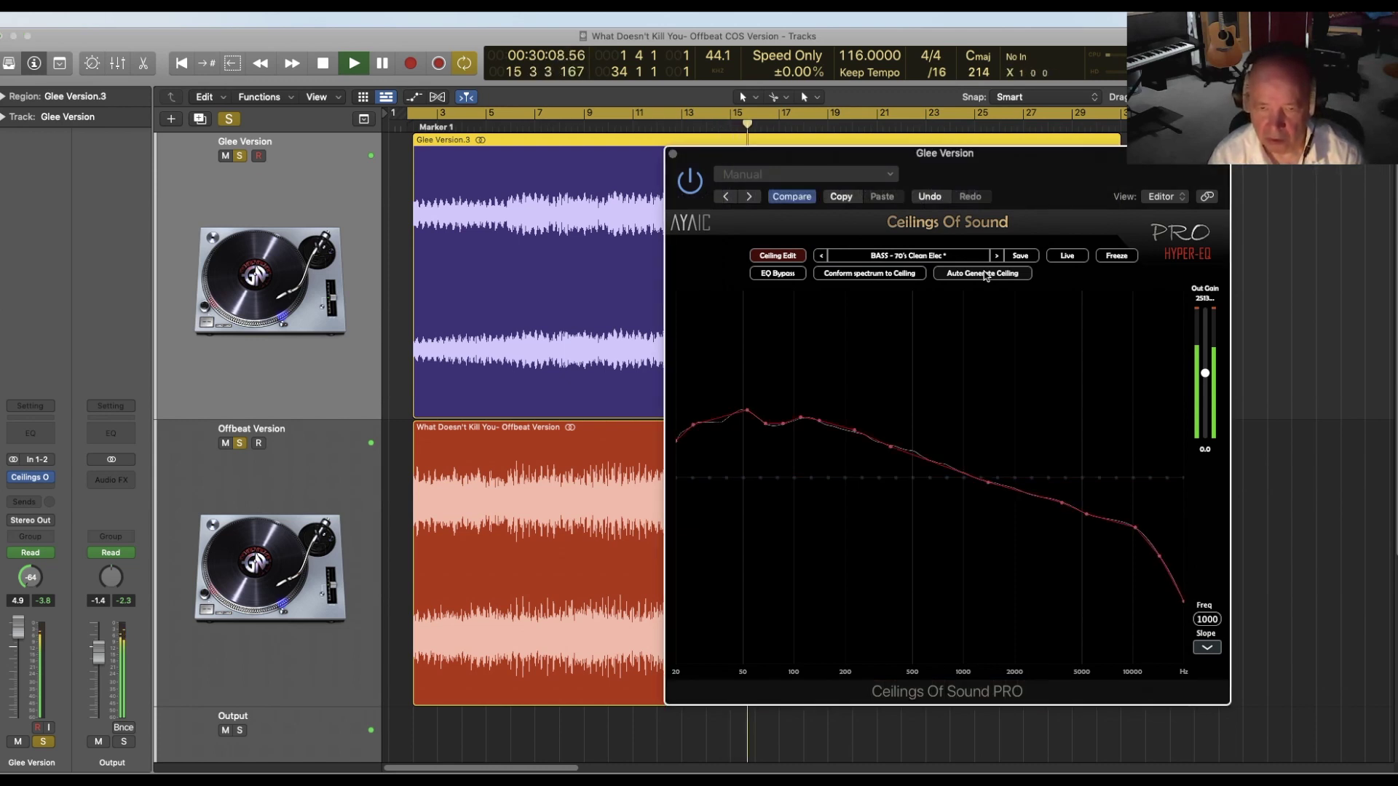
pyautogui.press('space')
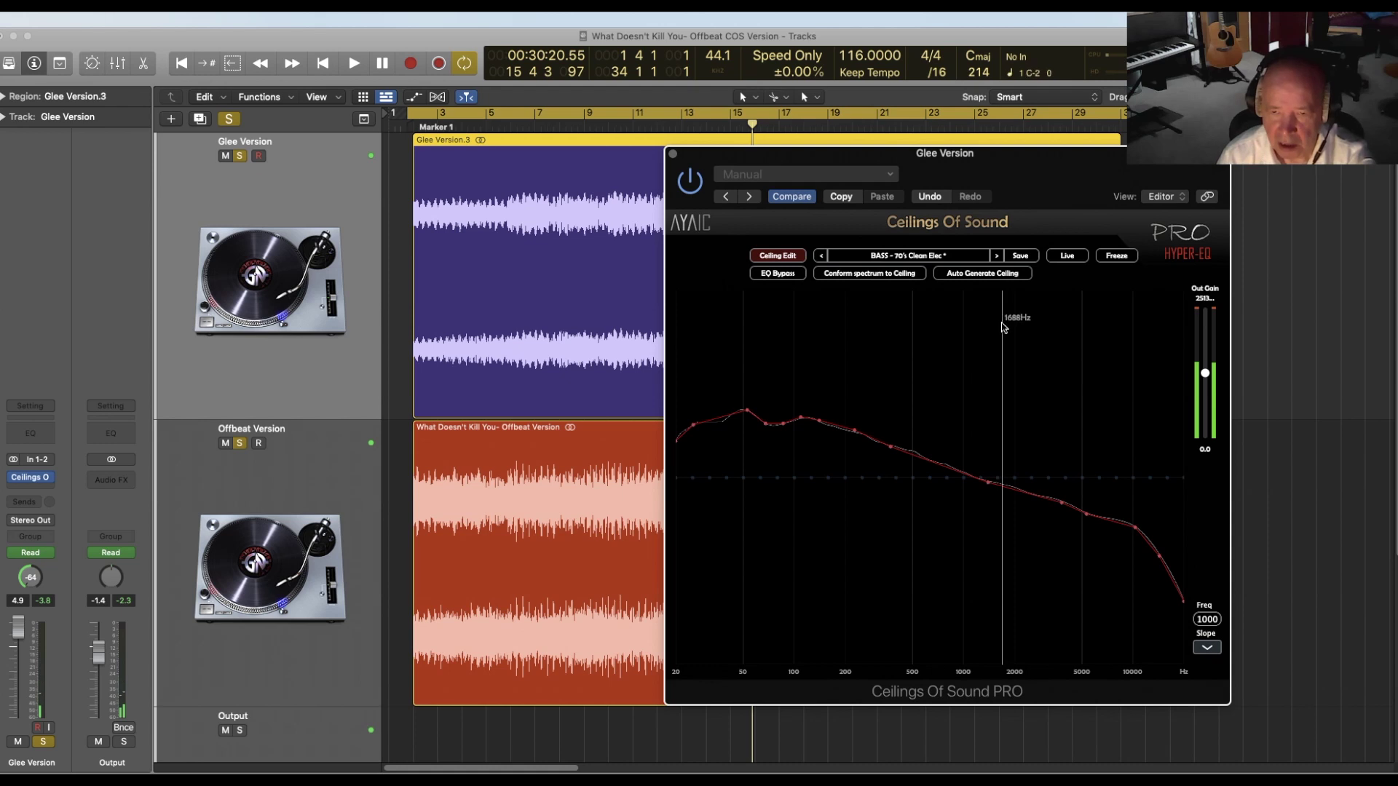
pyautogui.click(1021, 256)
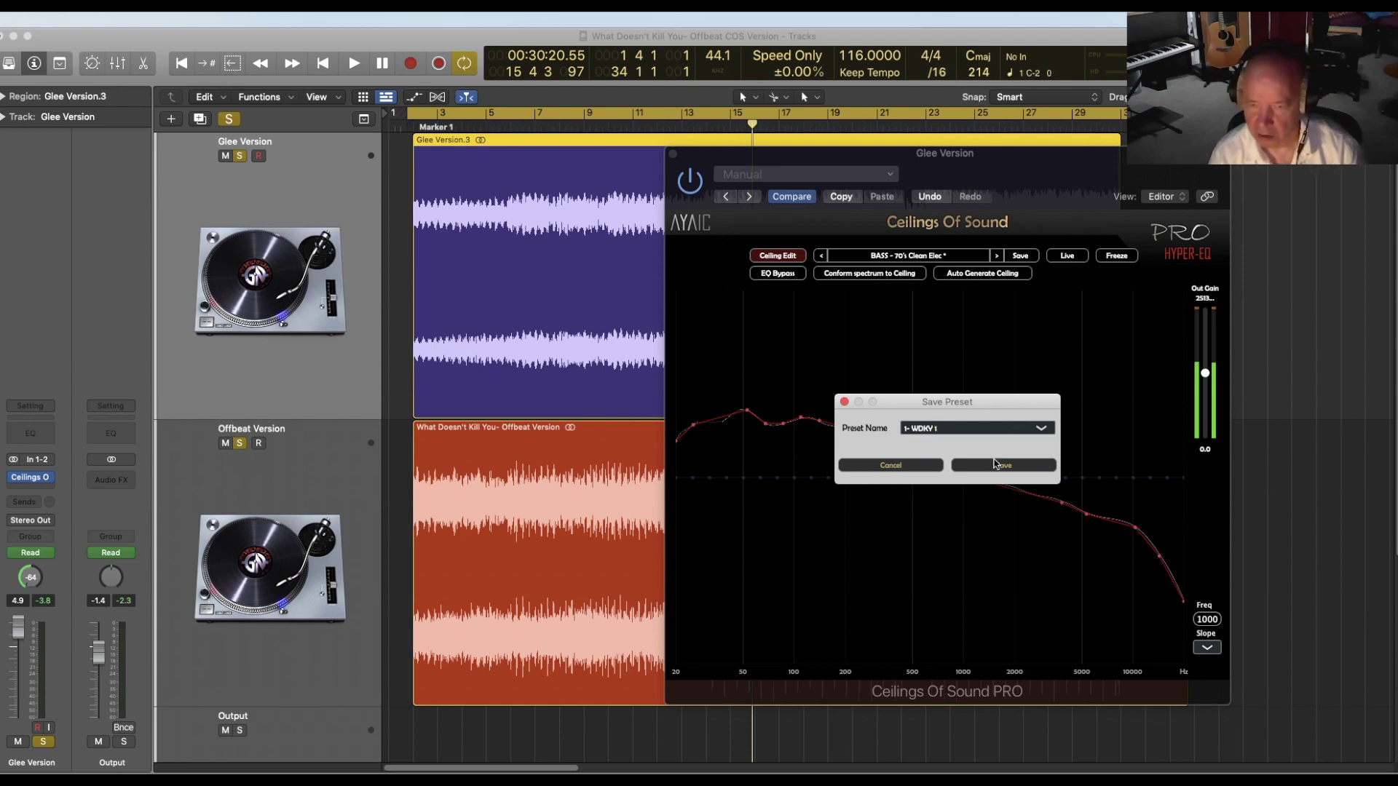
pyautogui.click(1005, 465)
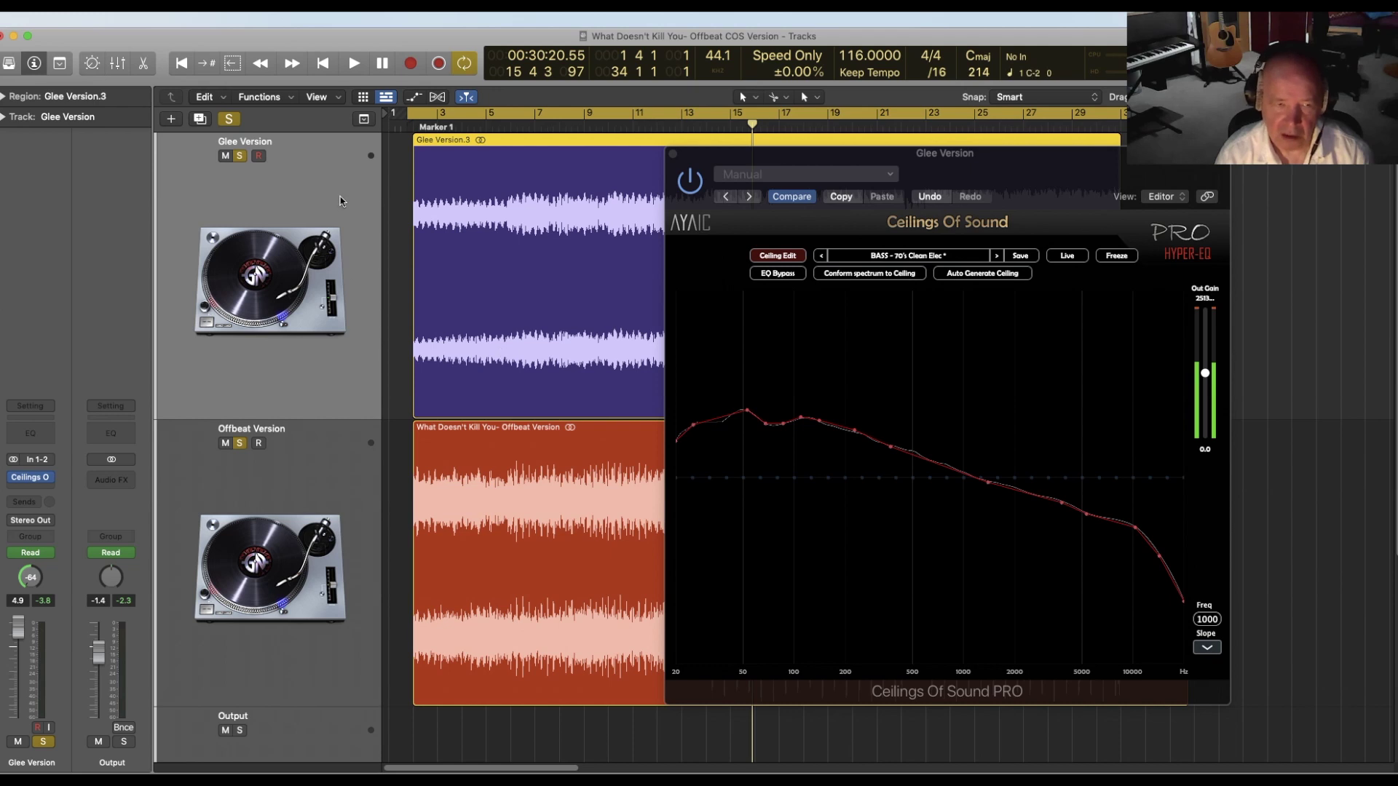
# Step: Insert the stereo Ceilings Of Sound PRO plug-in on the Offbeat Version track and load the user preset "1- WDKY 1"
pyautogui.click(351, 477)
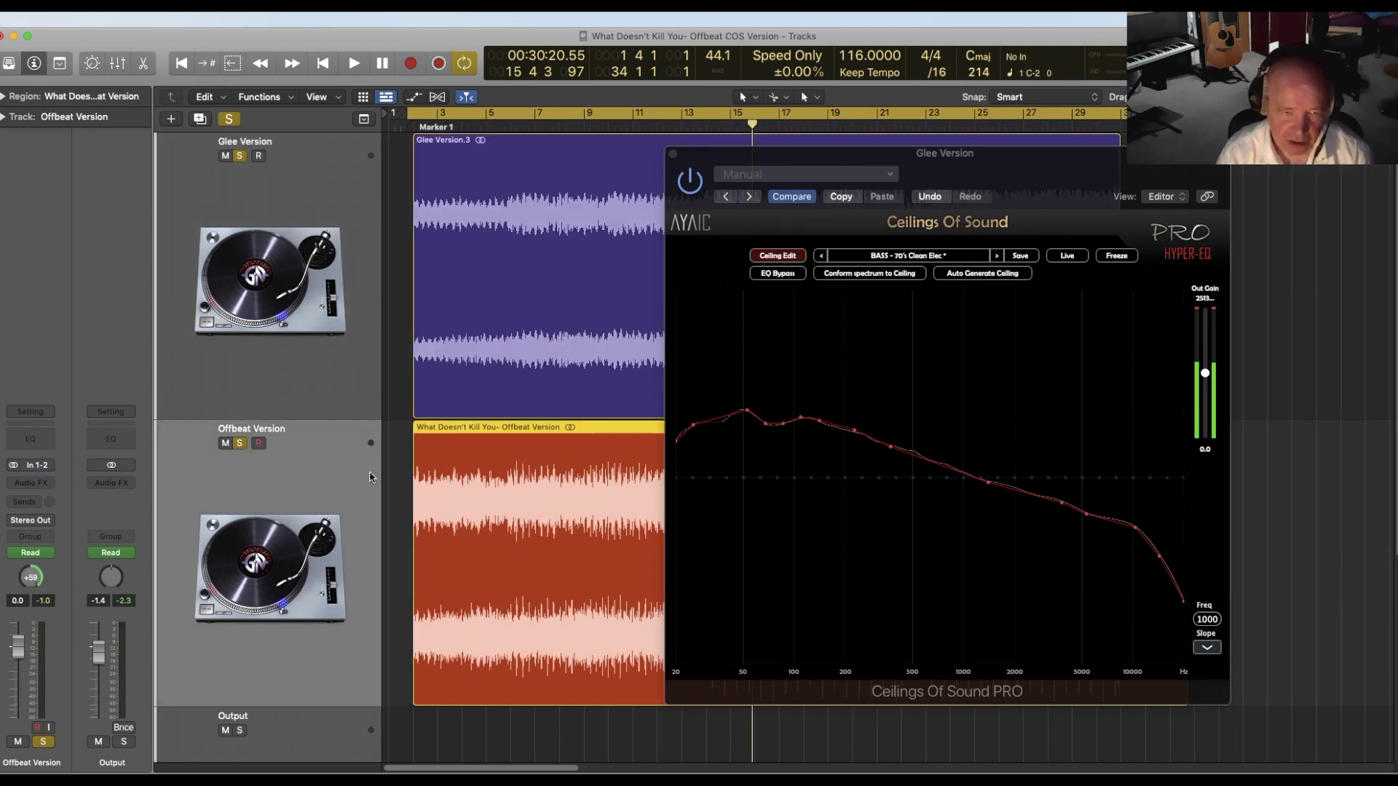
pyautogui.click(49, 483)
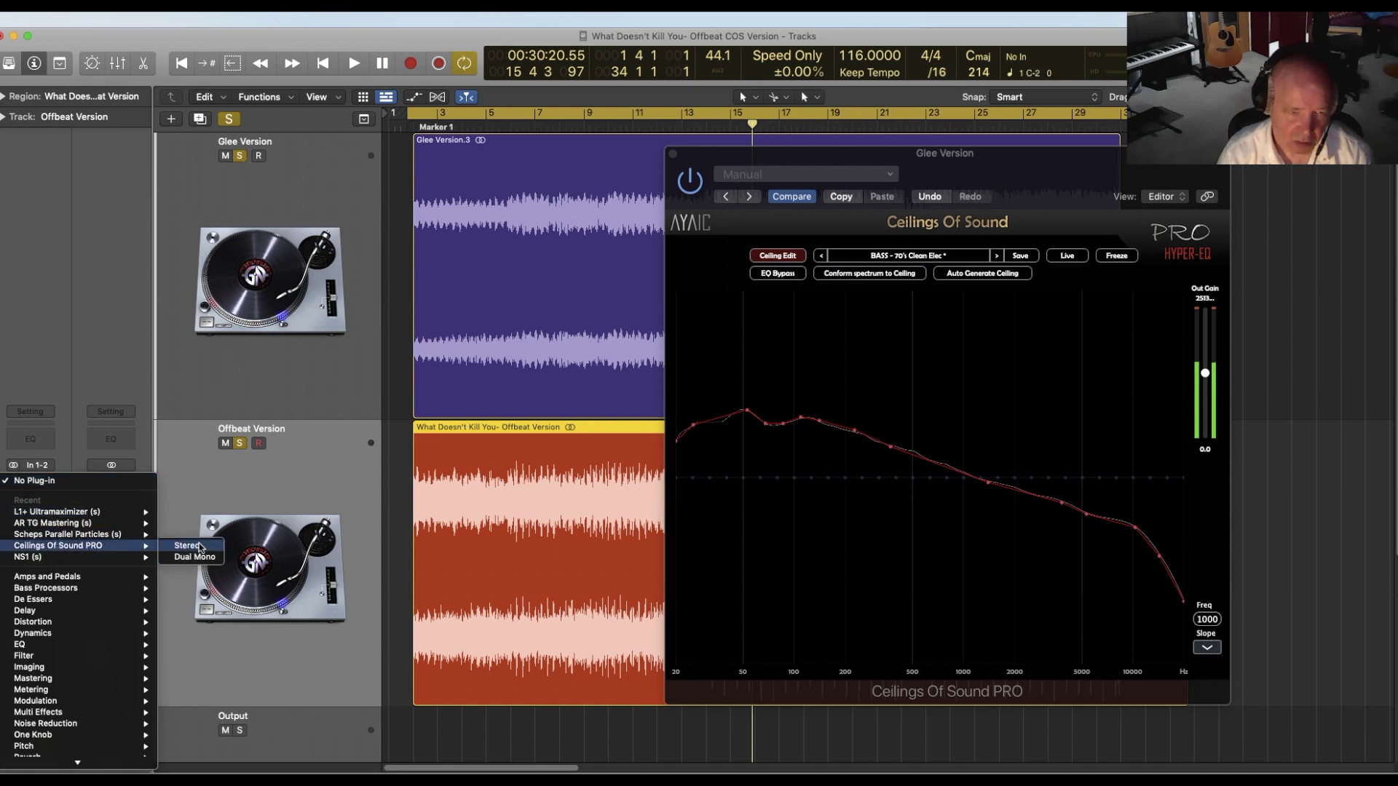
pyautogui.click(186, 546)
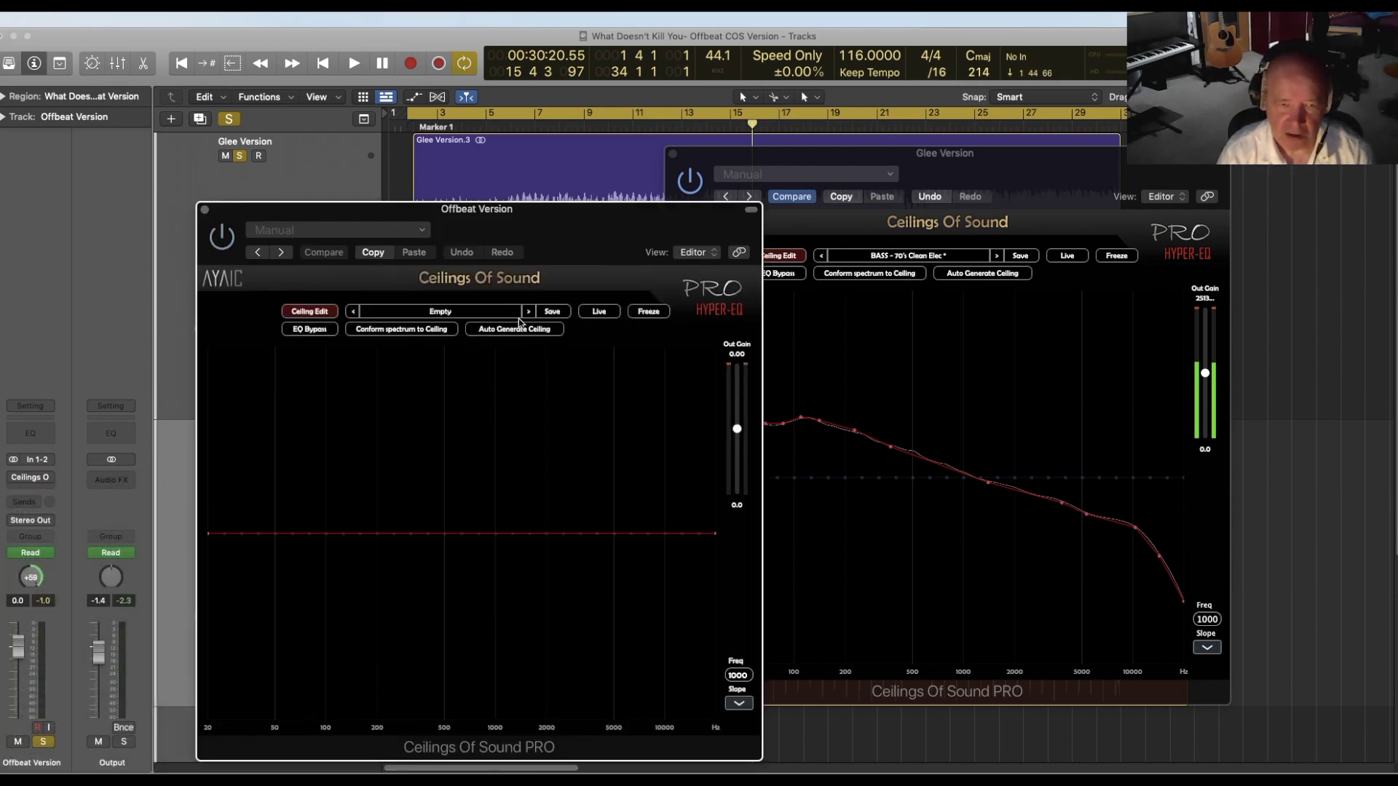
pyautogui.click(463, 315)
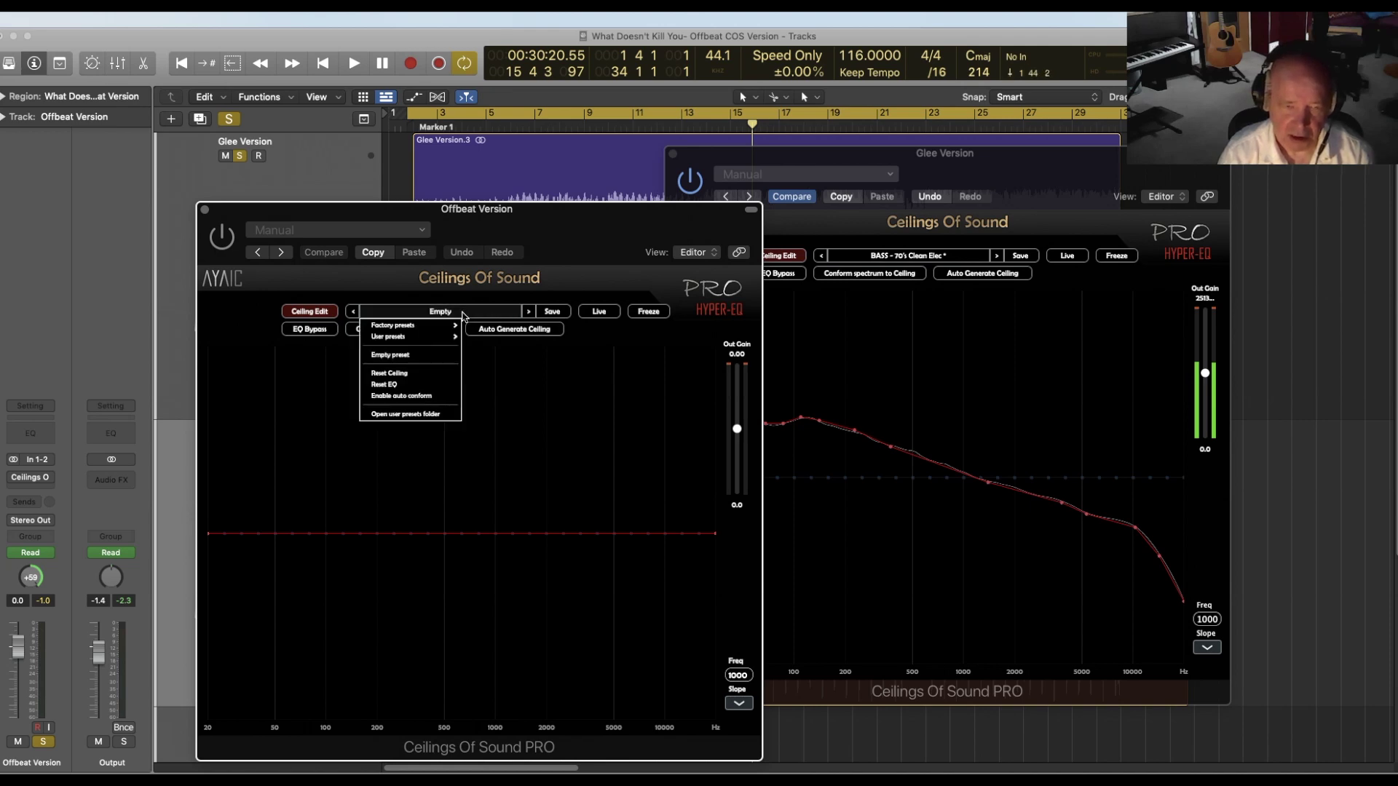
pyautogui.moveTo(424, 341)
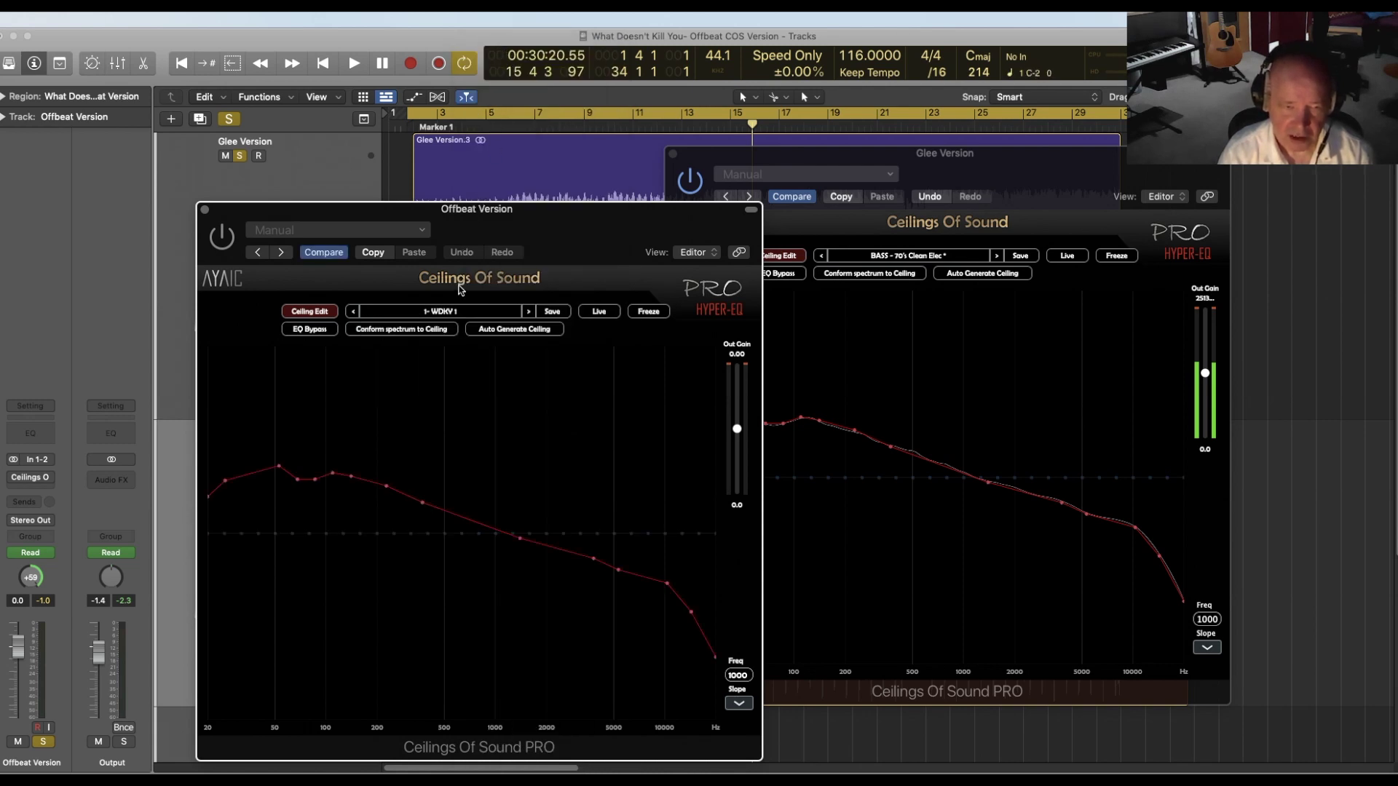
# Step: Move the Offbeat Version's Ceilings Of Sound PRO window clear of the track headers and enable the plug-in during playback
pyautogui.moveTo(410, 212); pyautogui.dragTo(634, 201)
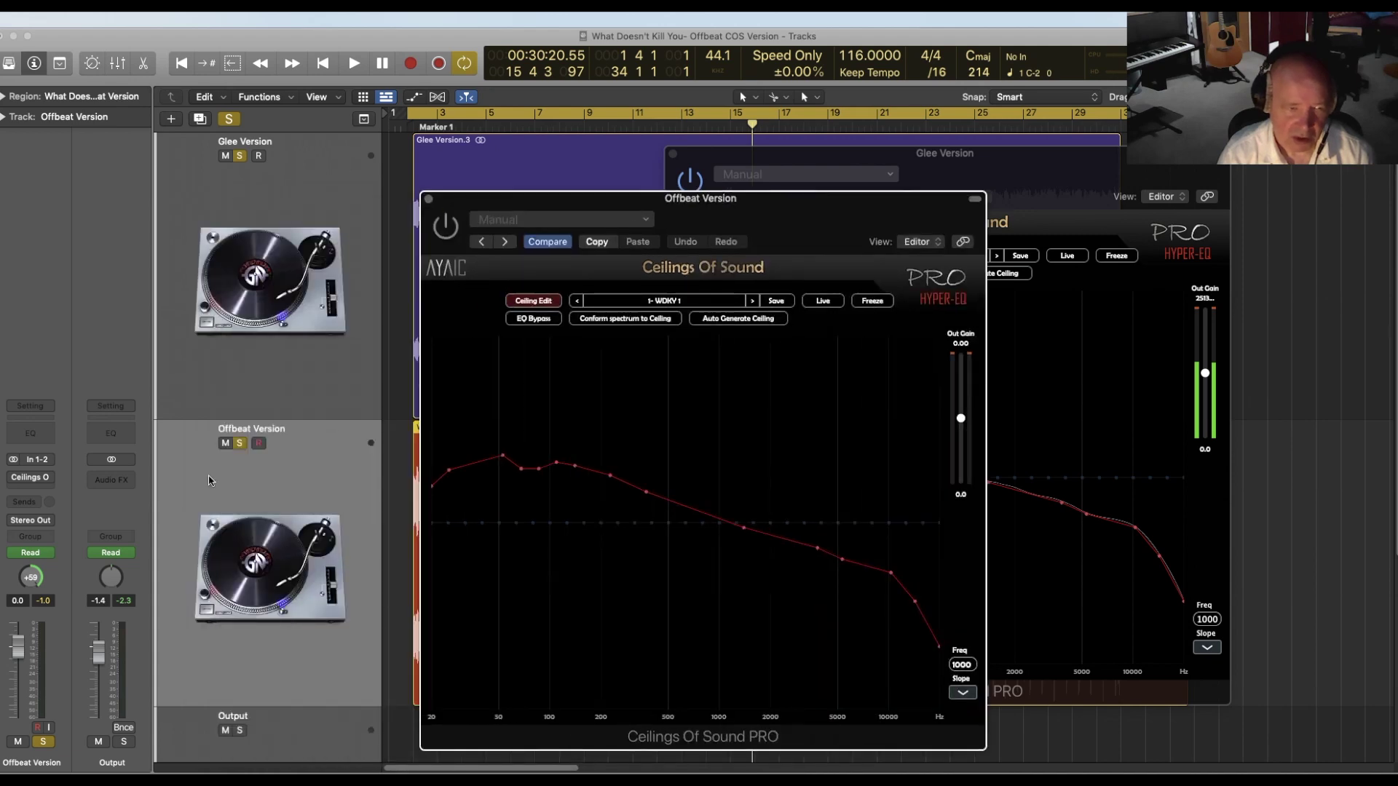
pyautogui.press('super+w')
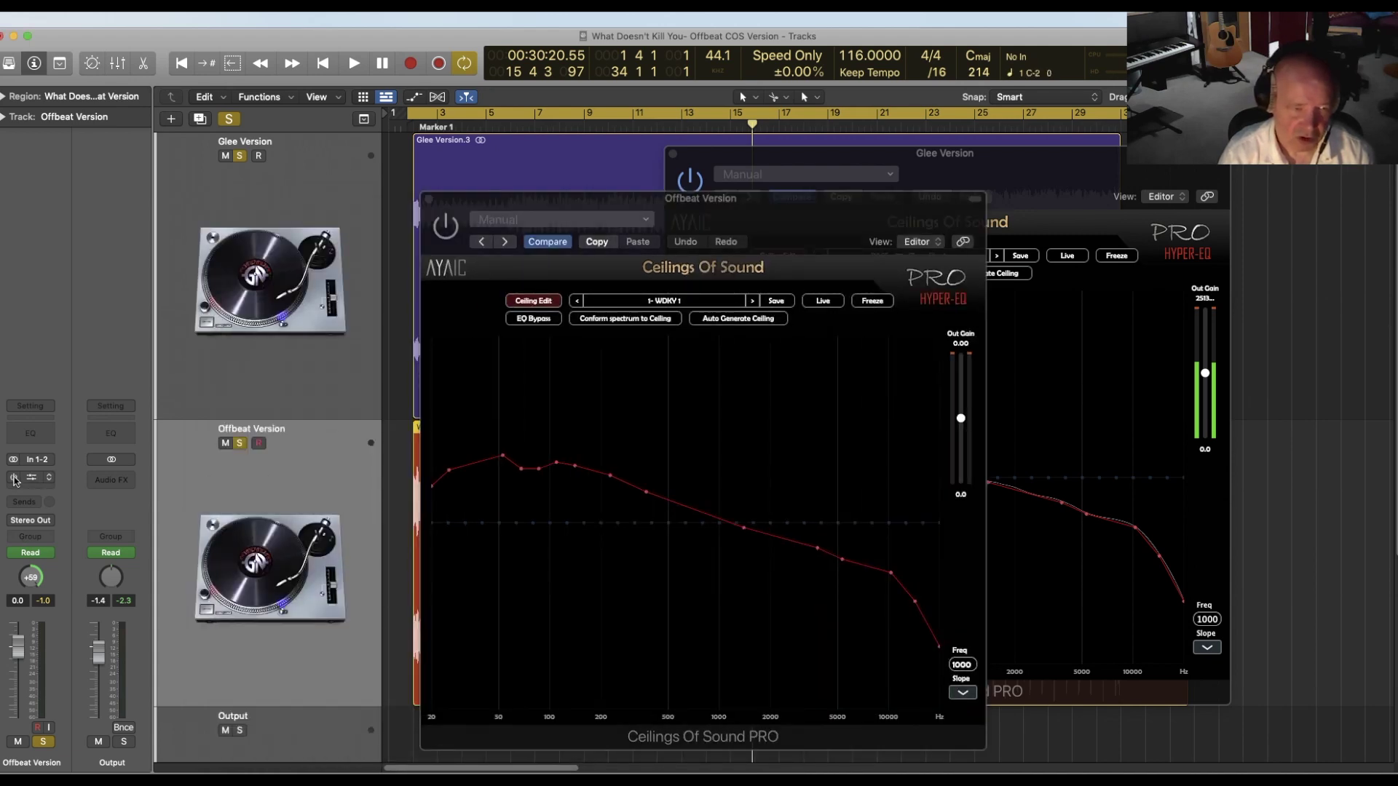
pyautogui.press('space')
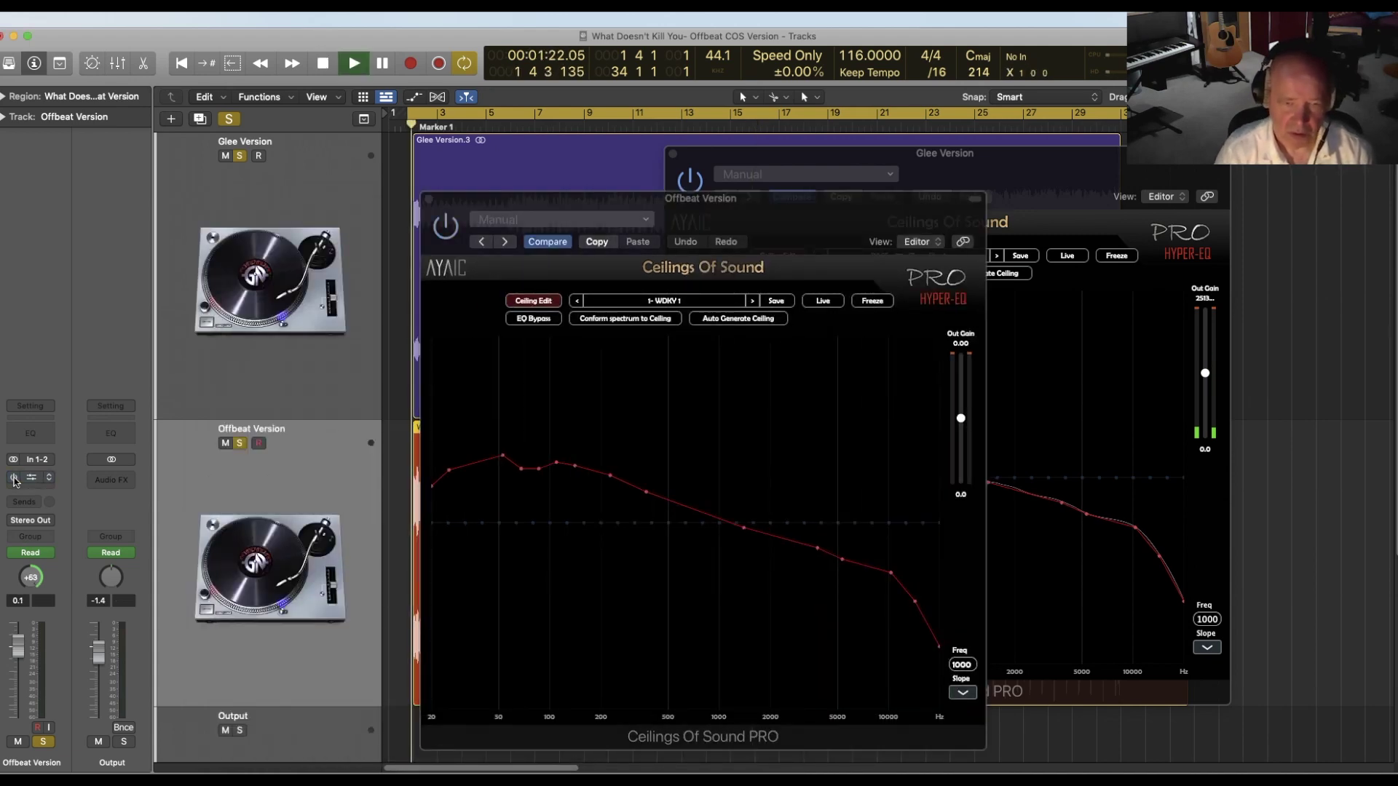
pyautogui.click(14, 477)
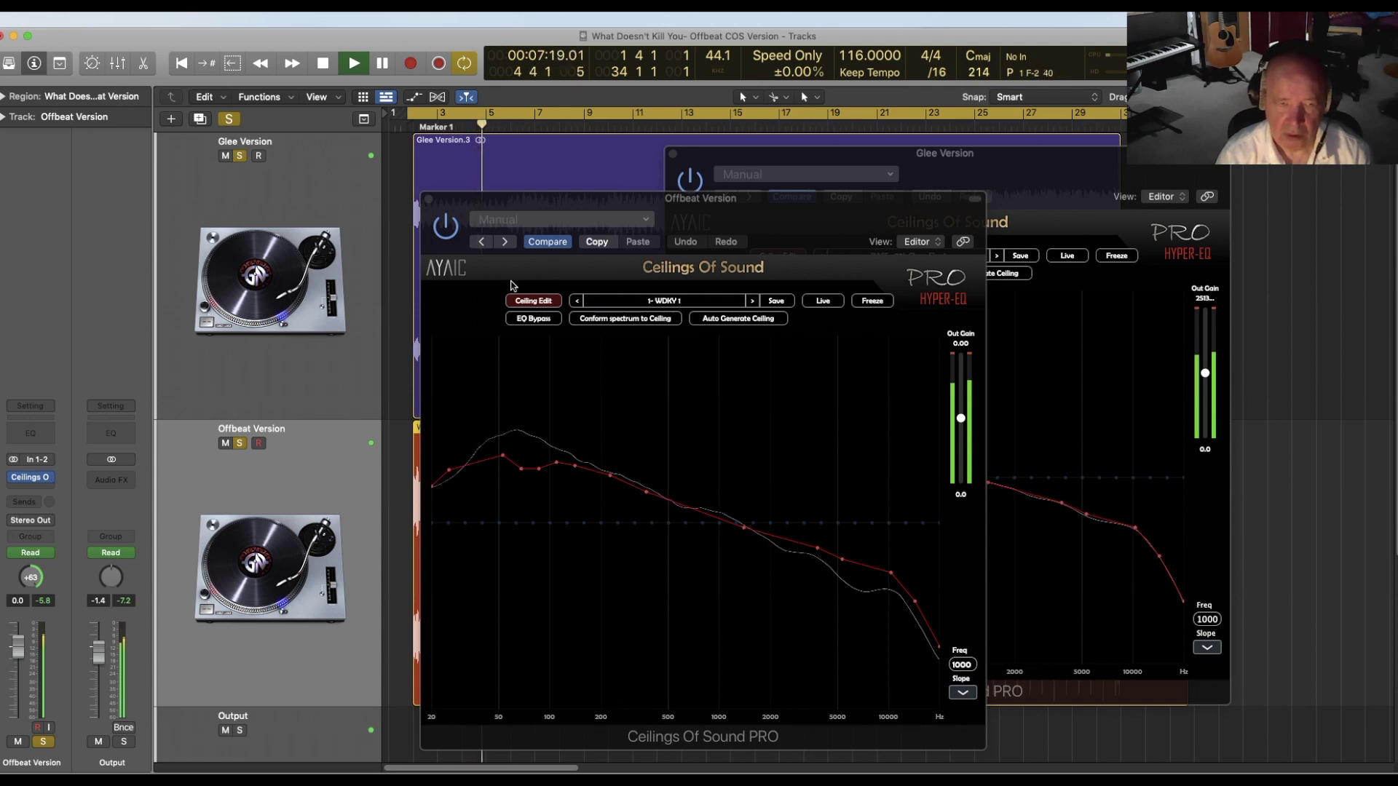
# Step: Close the Ceilings Of Sound PRO windows of the Offbeat Version and Glee Version tracks while playback continues
pyautogui.click(429, 200)
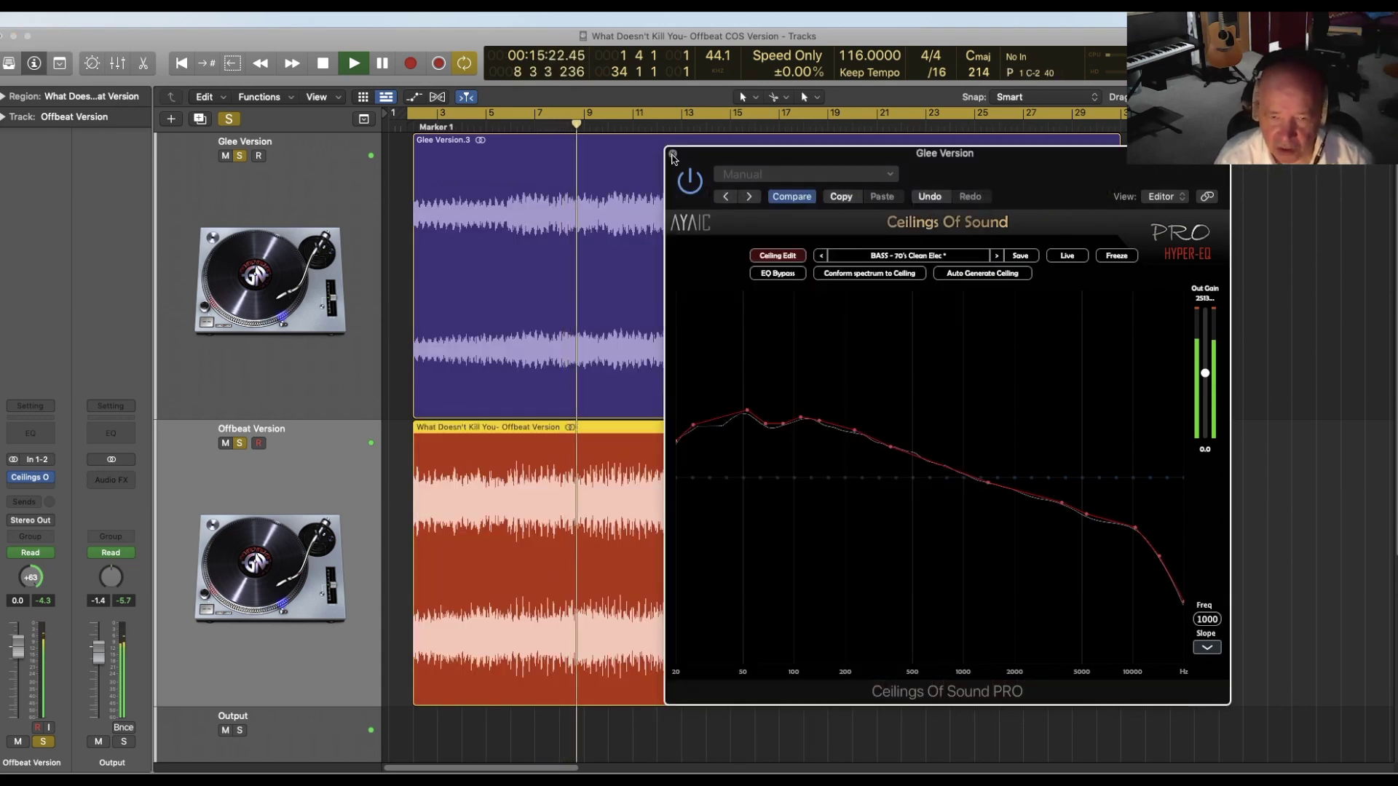
pyautogui.click(673, 153)
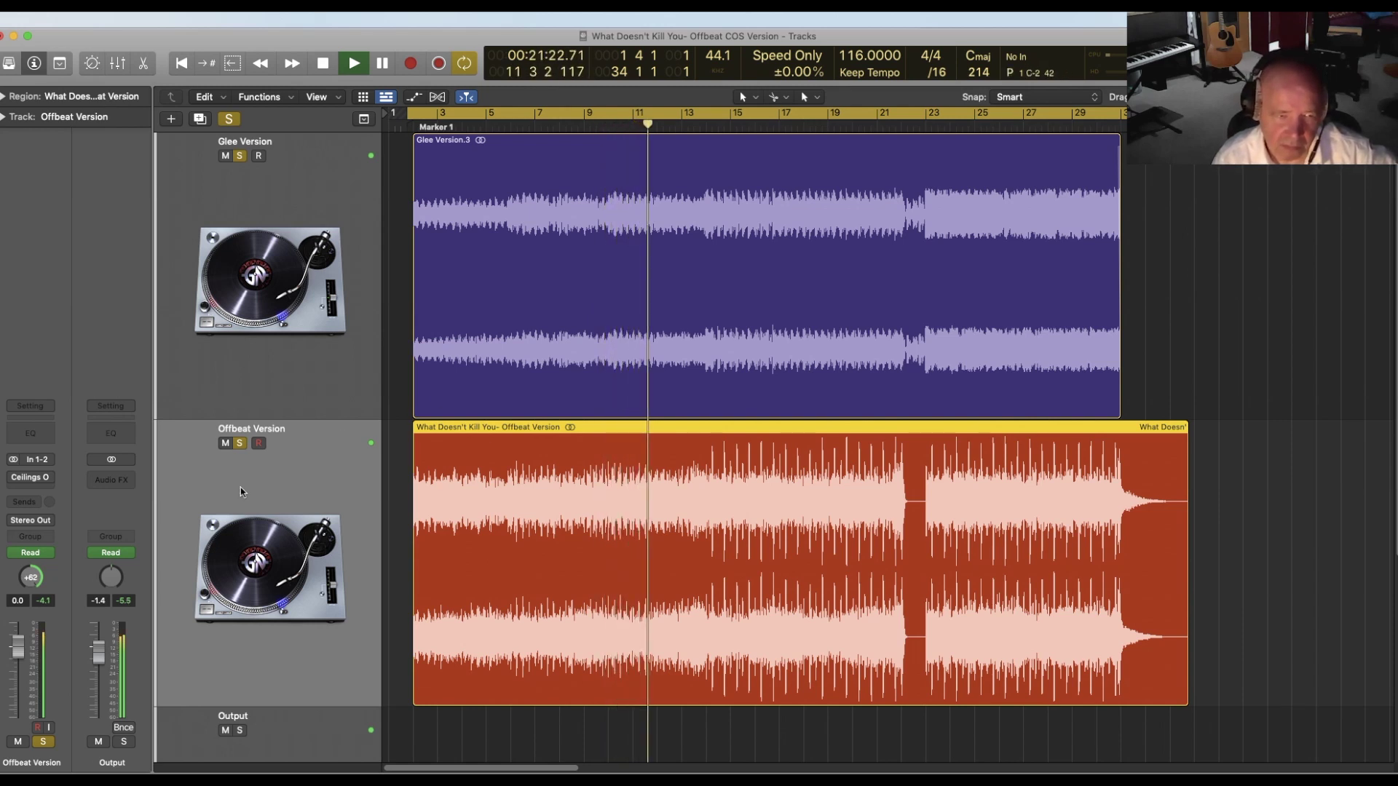
# Step: Turn off cycle mode to let the Offbeat Version play through its fade-out, and stop playback near the region's end
pyautogui.moveTo(27, 482)
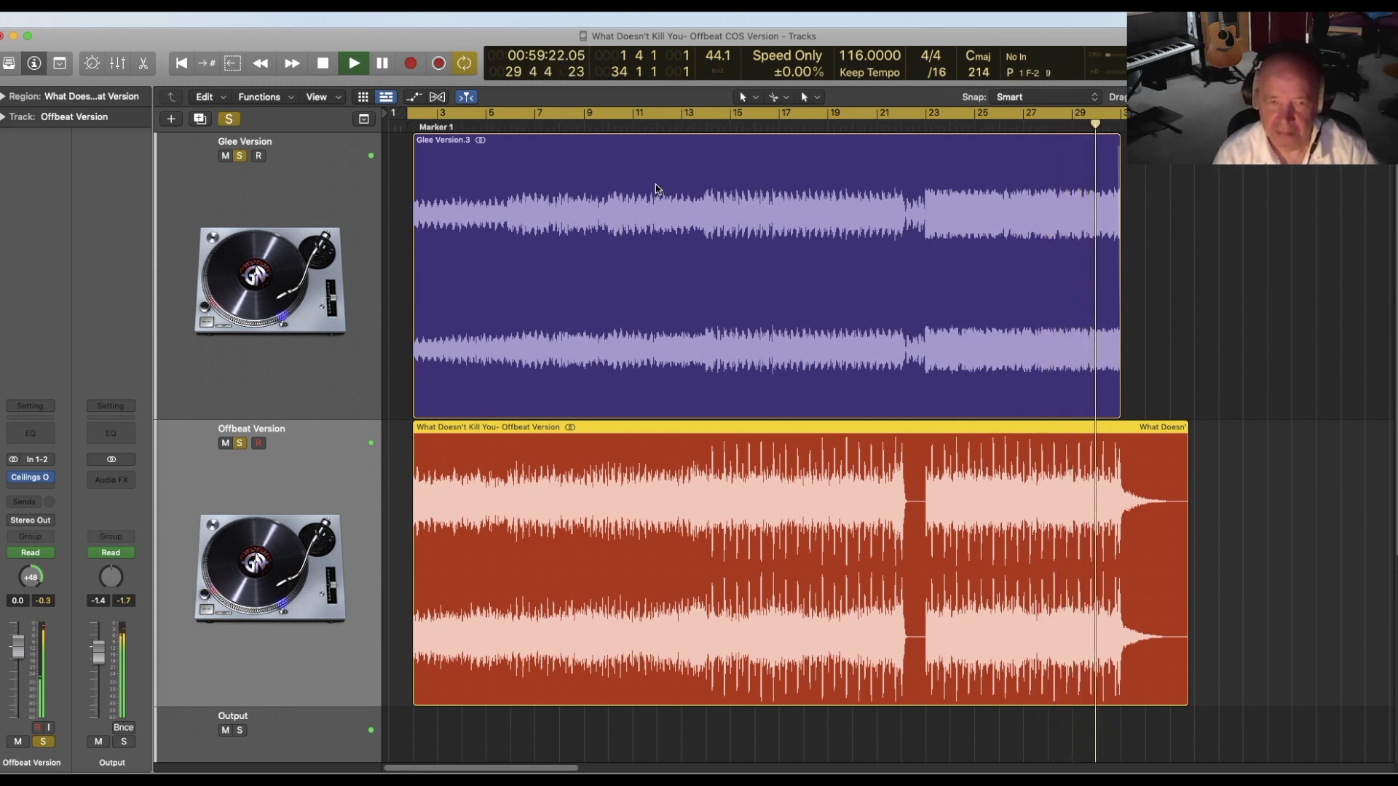
pyautogui.click(657, 112)
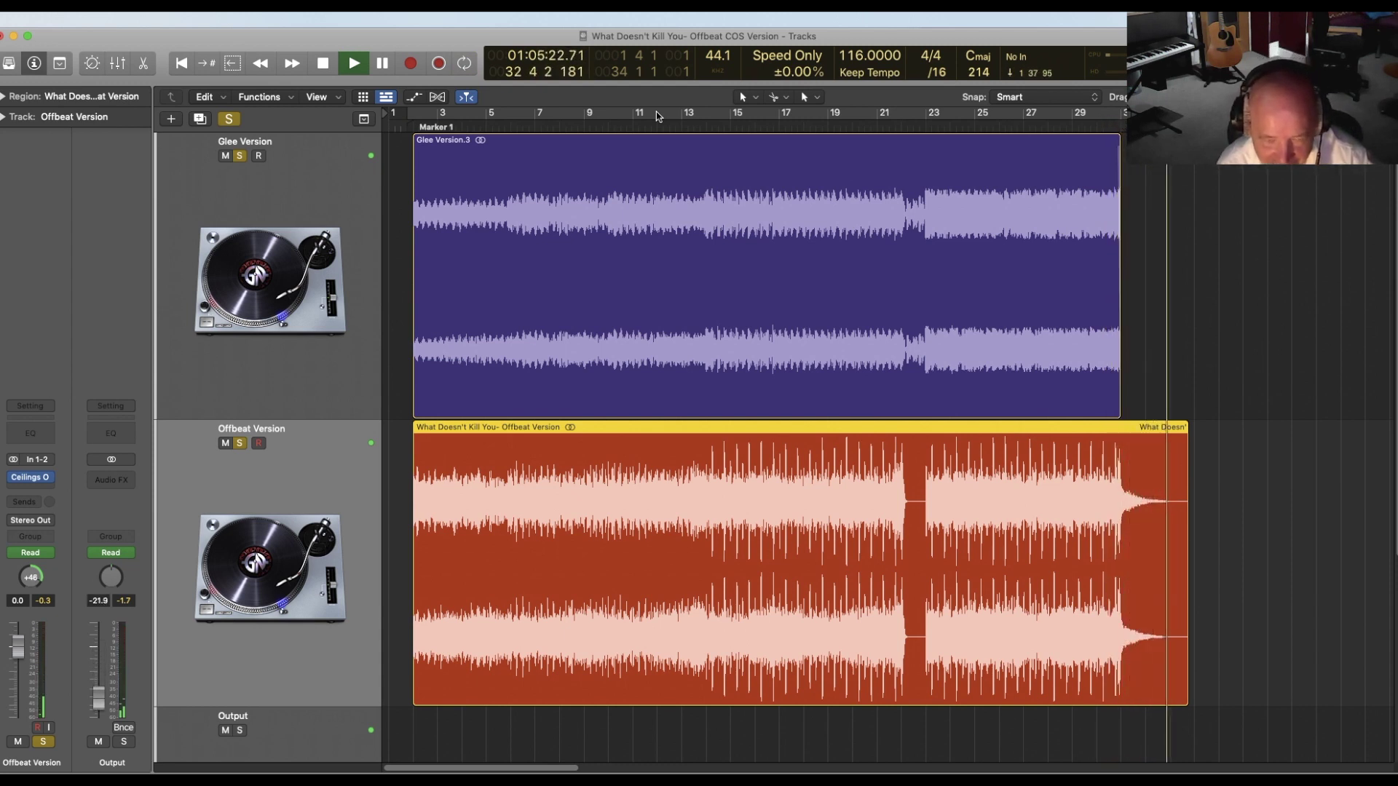
pyautogui.press('space')
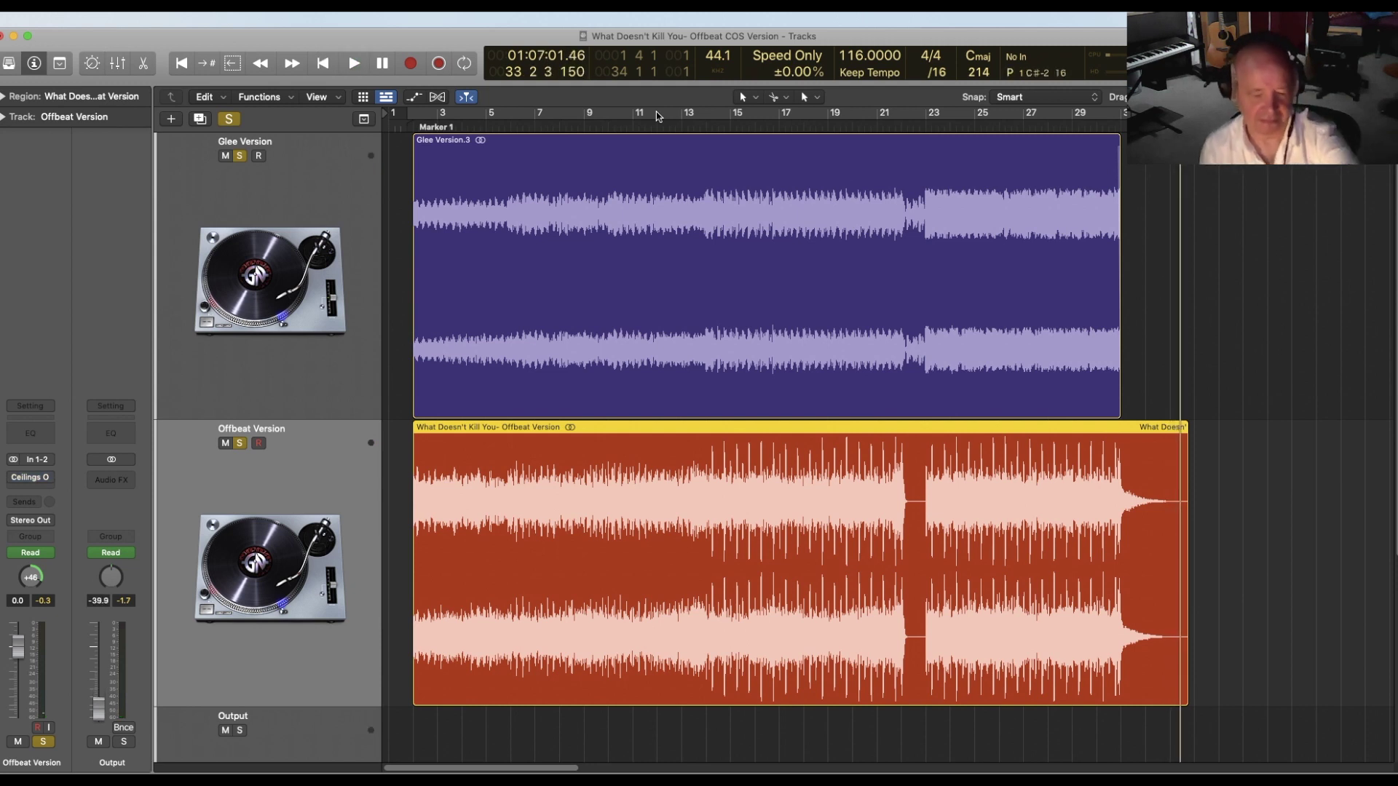